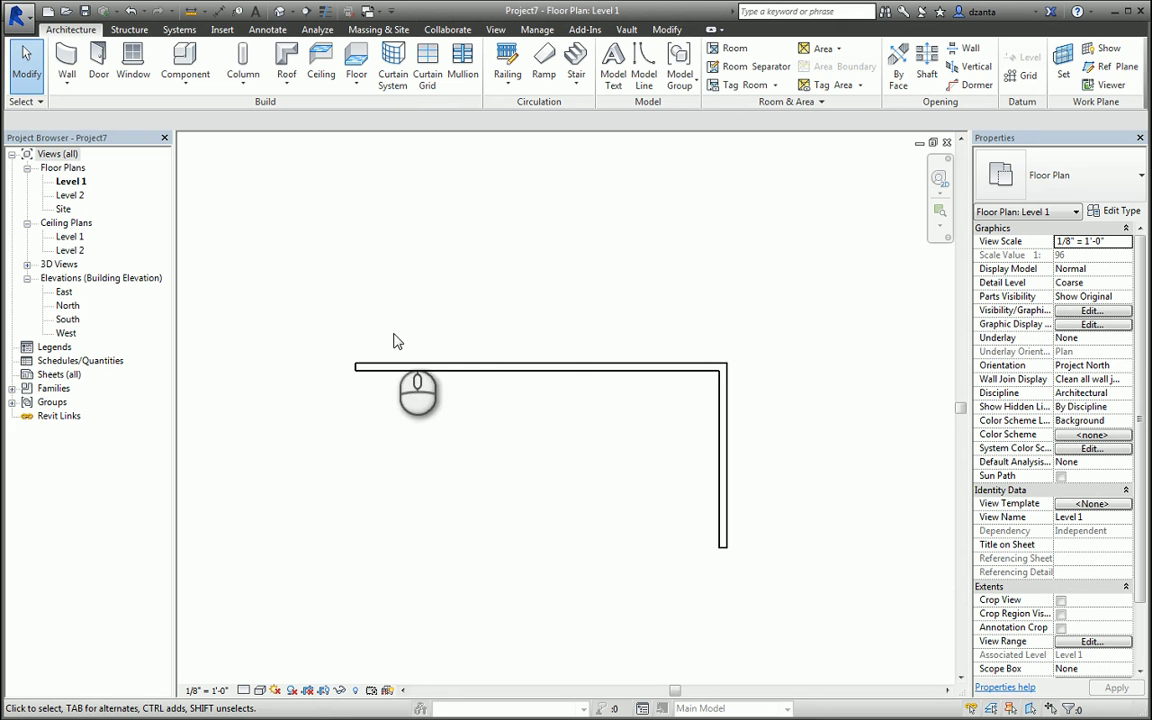
With Tag on Placement on, place a Single-Flush door near the top wall's left end, tagged 1 horizontally.
click(99, 75)
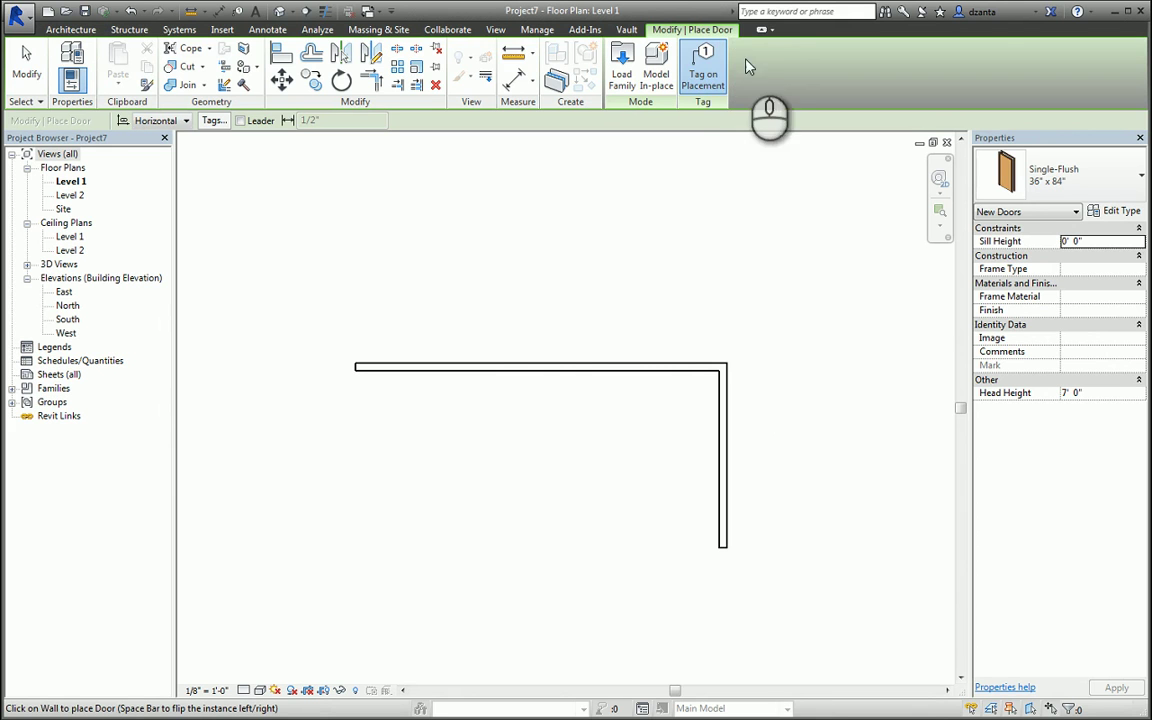
click(701, 58)
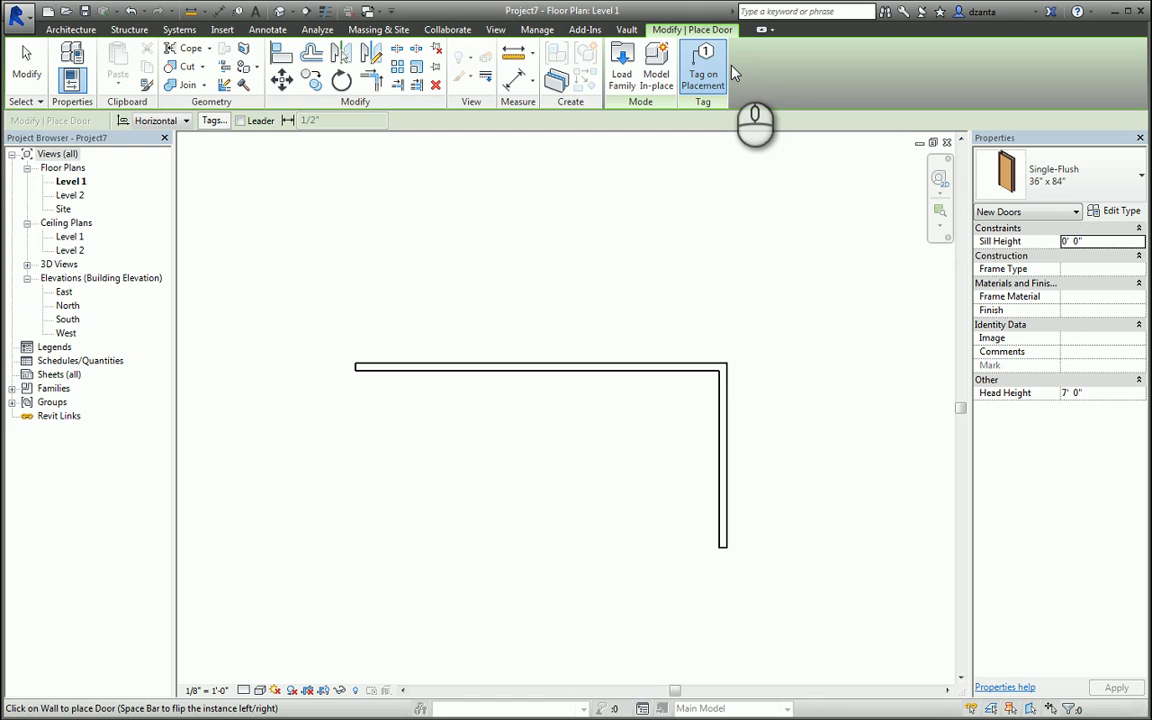
click(705, 66)
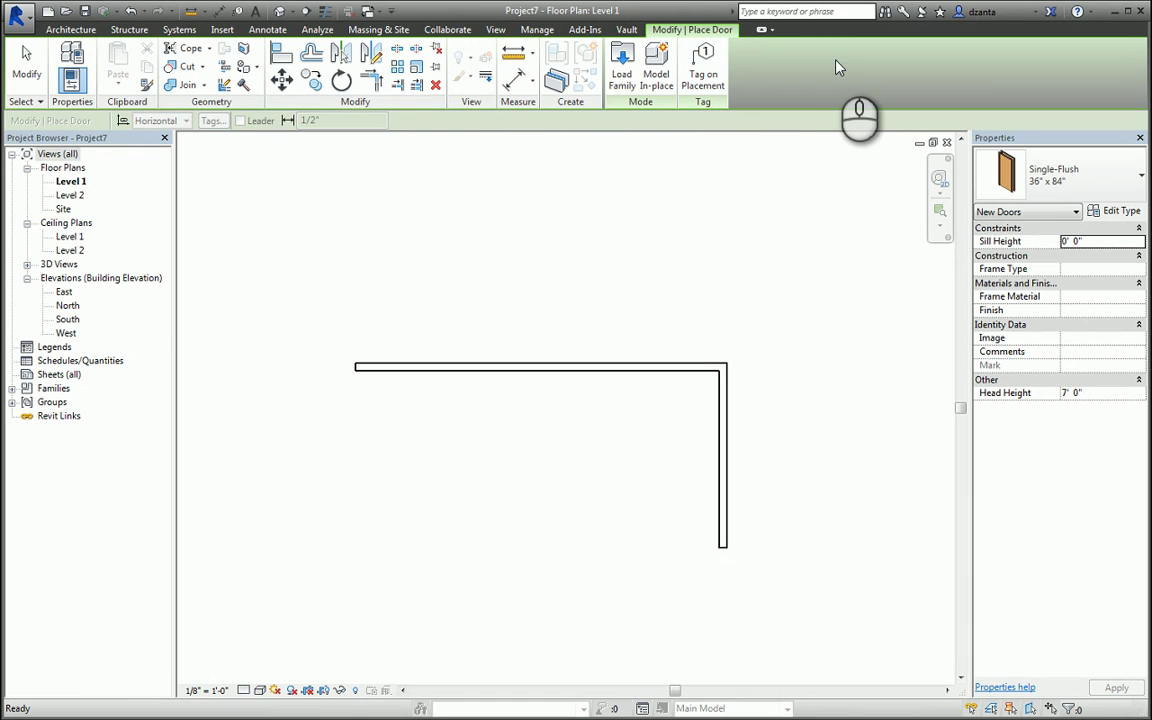
click(703, 72)
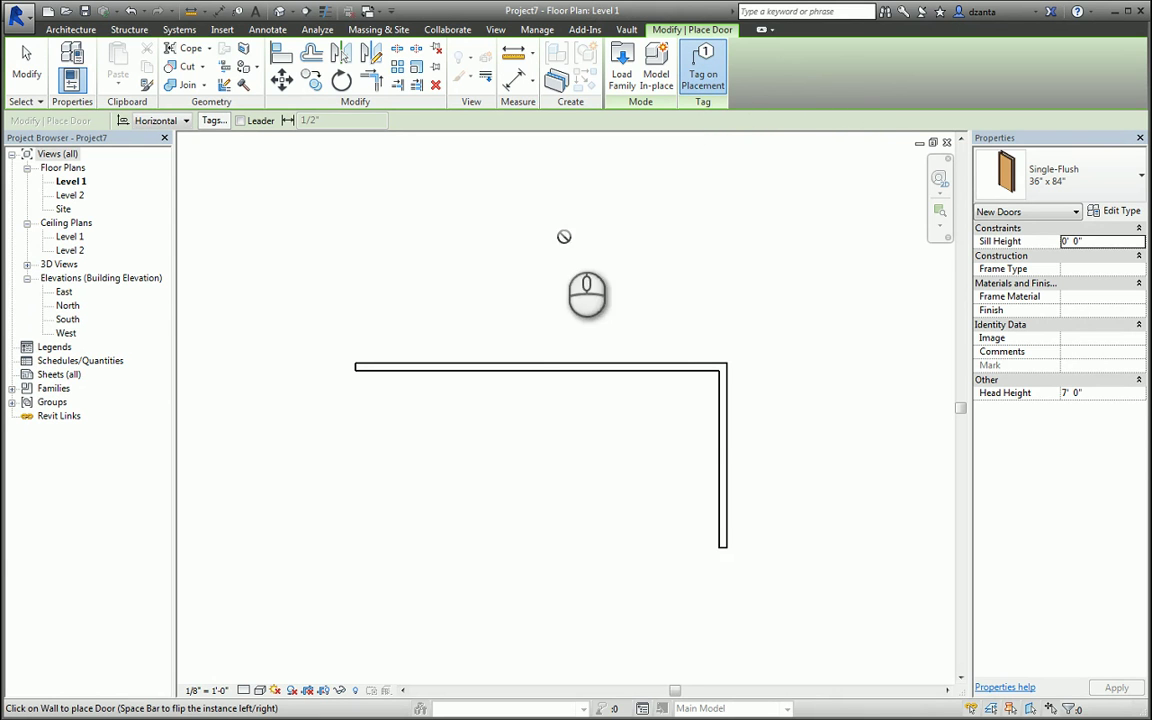
click(393, 362)
scroll(368, 359, up, 3)
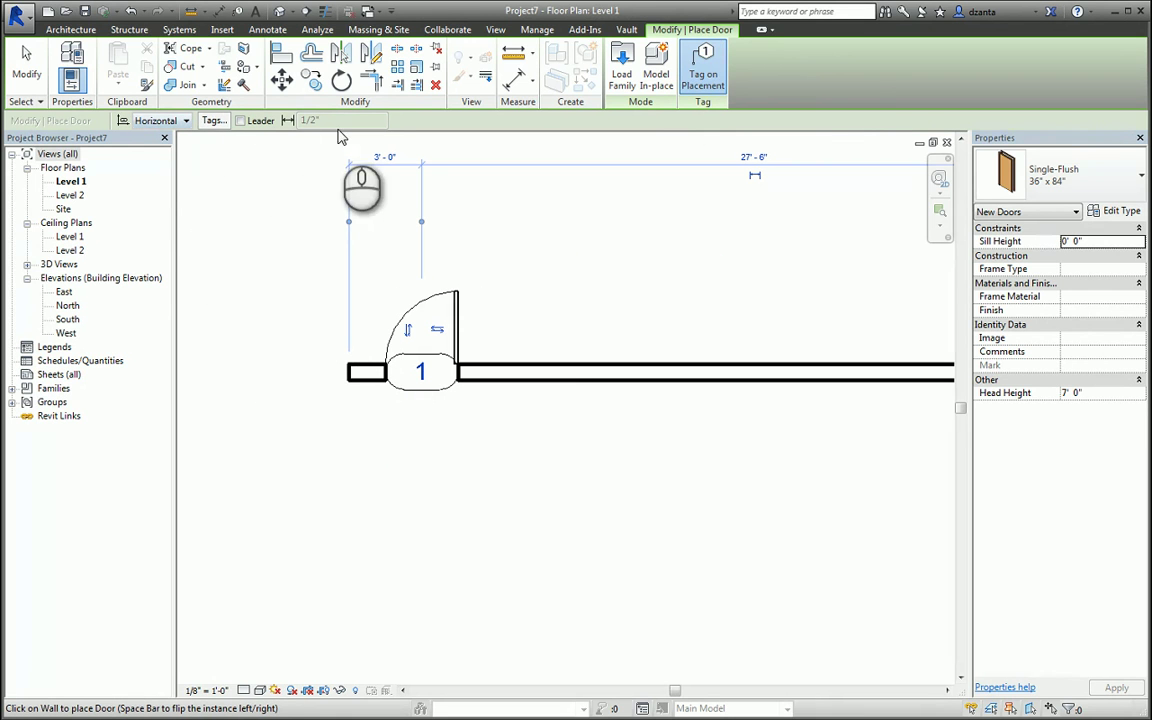
click(158, 121)
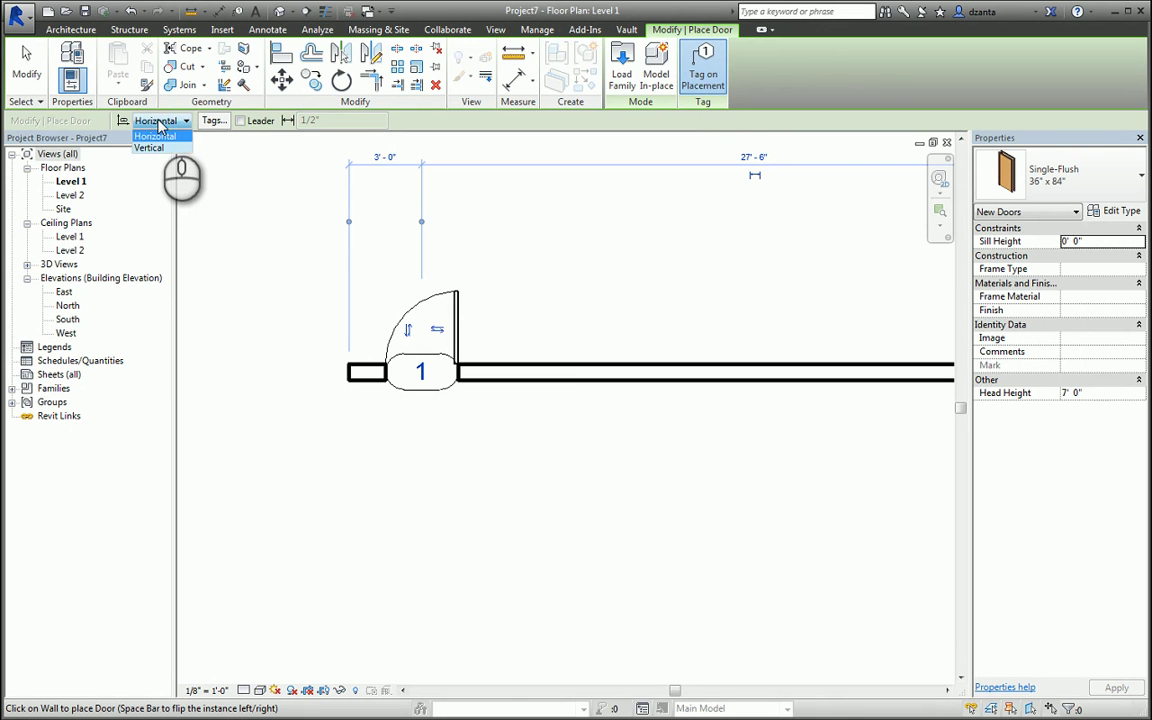
click(157, 121)
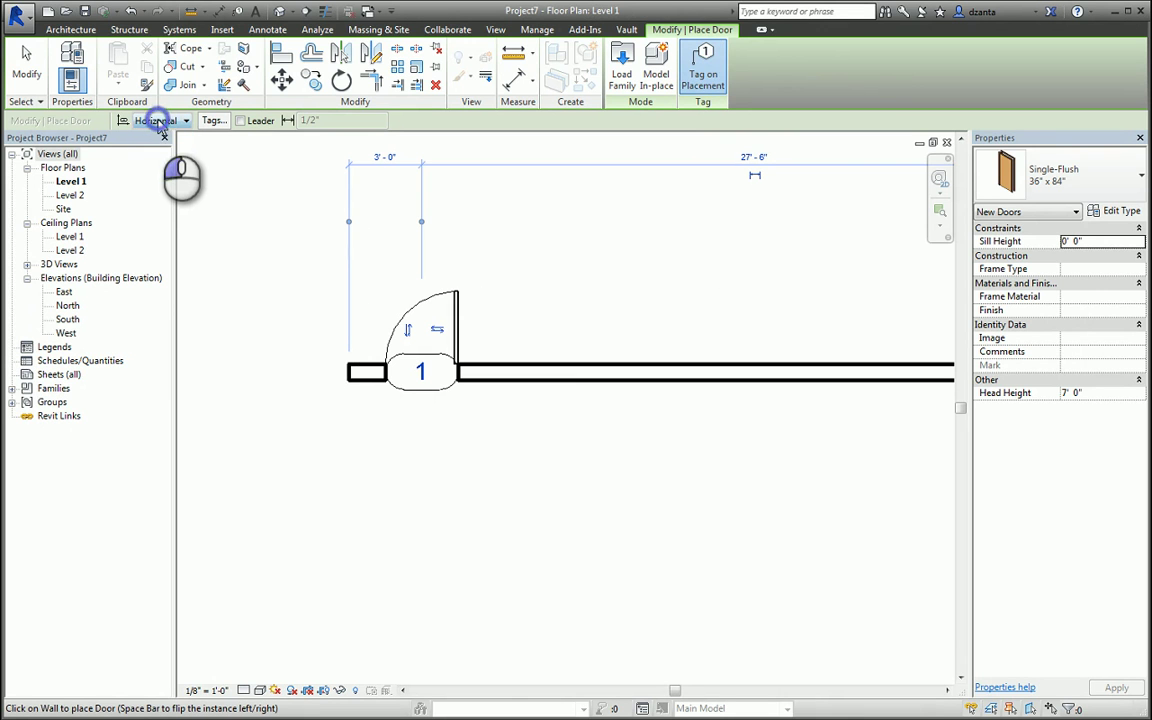
Review the loaded tag families and the library's Annotations folder without loading anything.
click(213, 121)
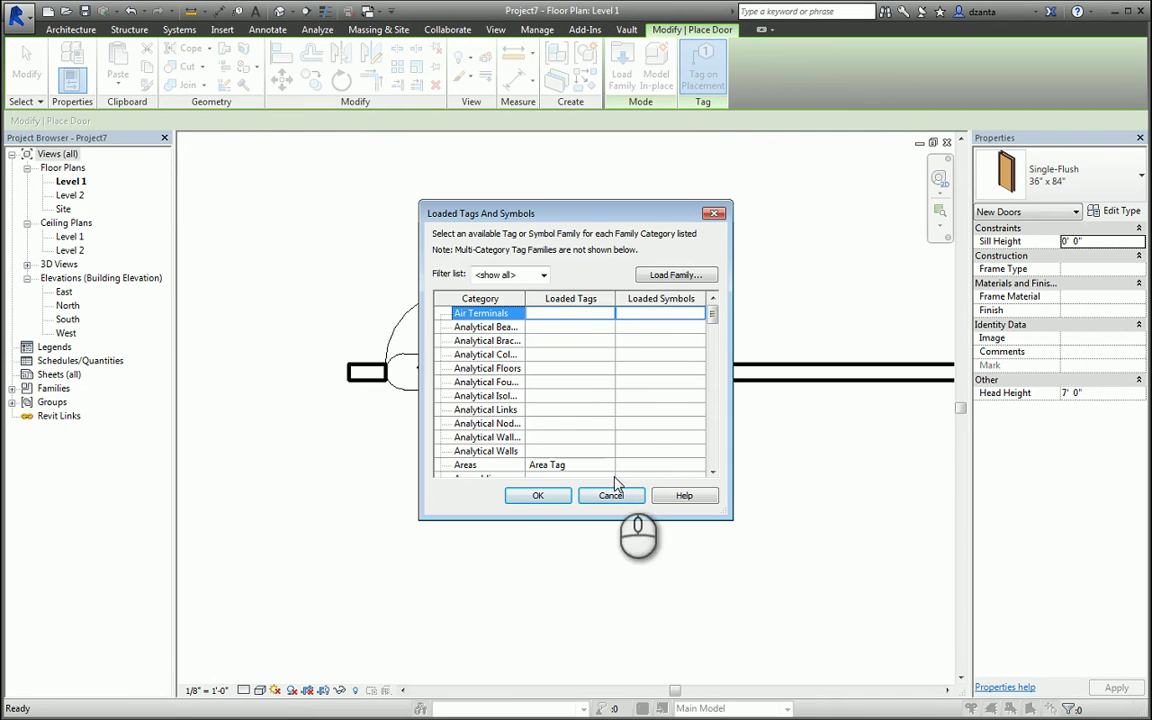
click(680, 274)
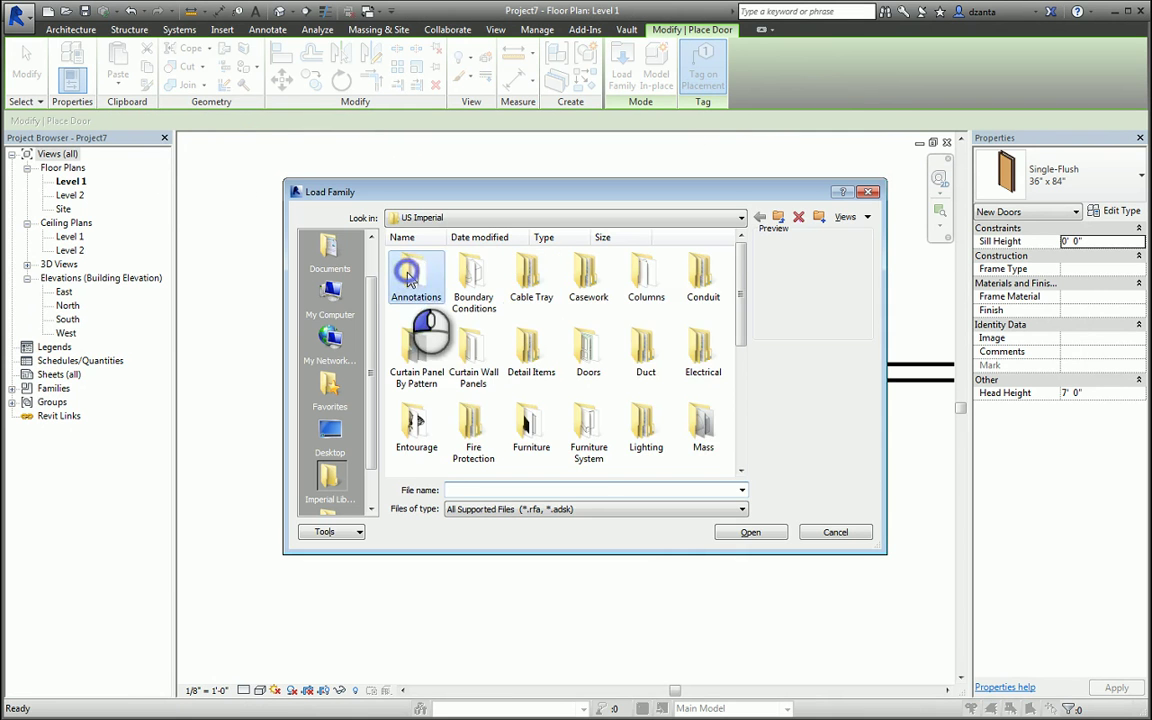
double_click(407, 277)
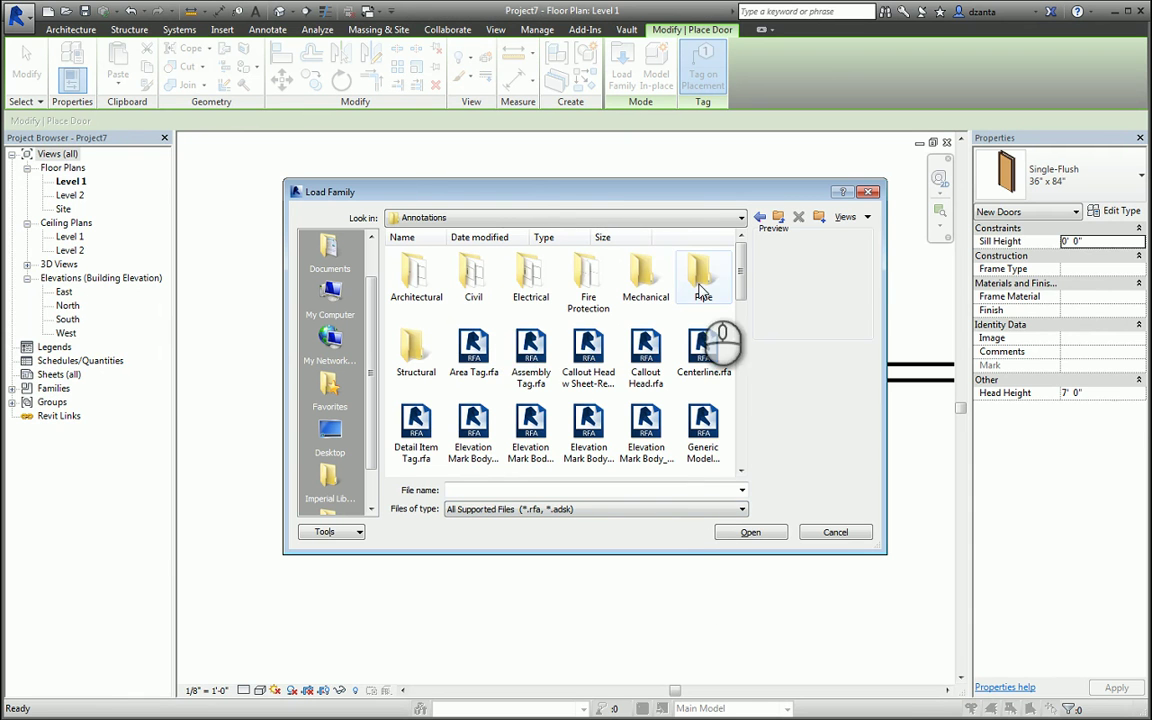
click(833, 532)
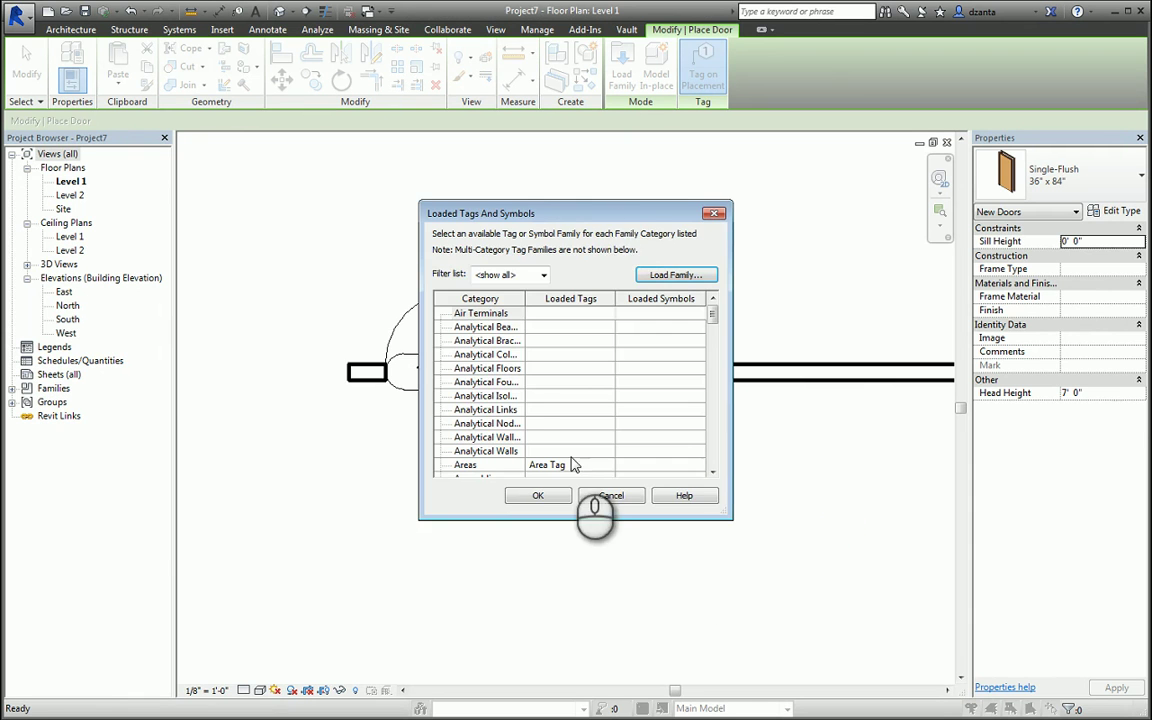
click(602, 495)
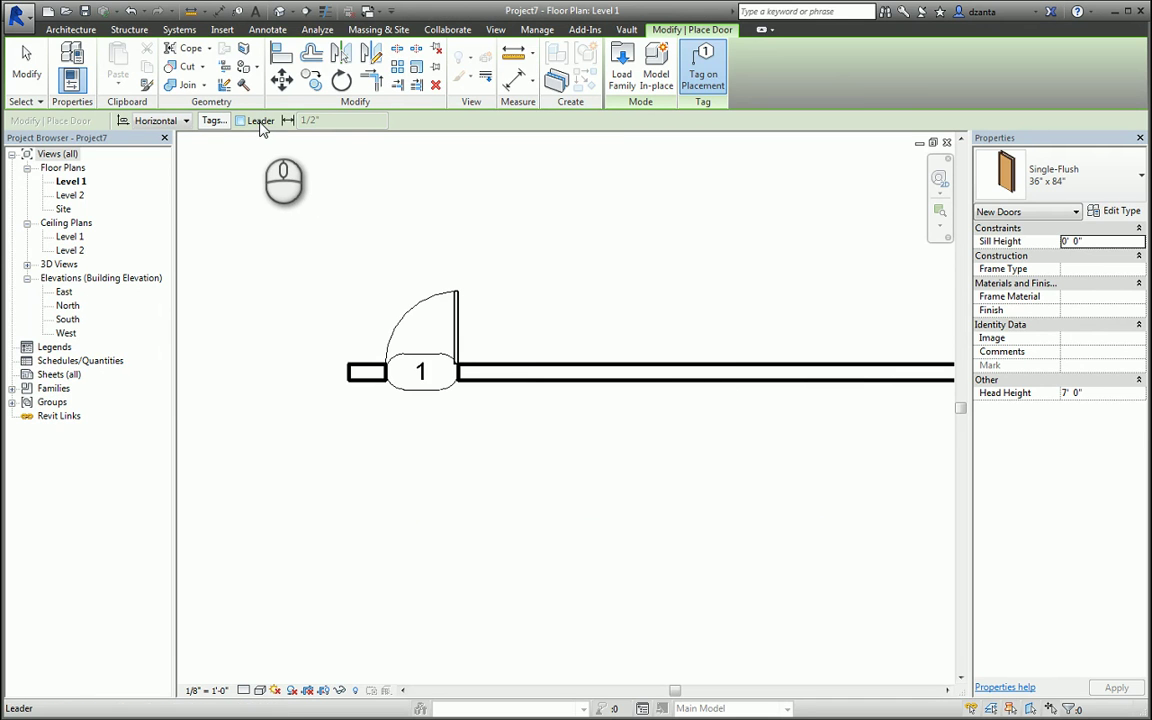
Place a second door right of door 1, its tag 2 drawn with a leader.
click(258, 121)
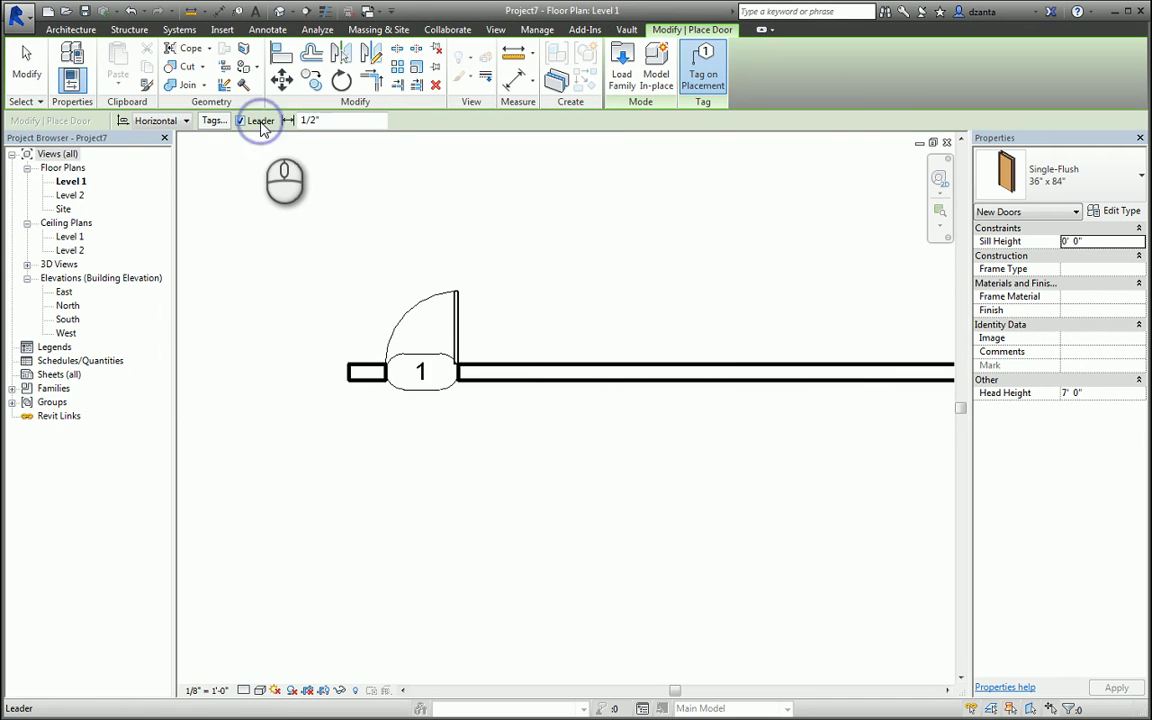
click(549, 364)
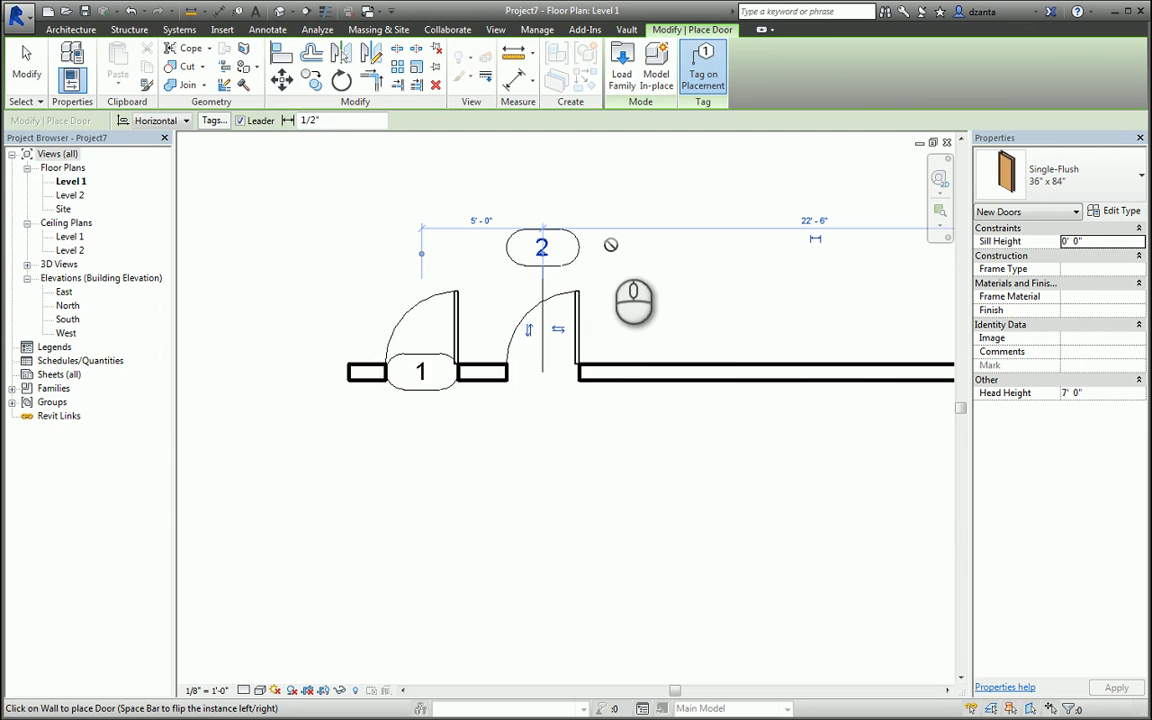
click(26, 65)
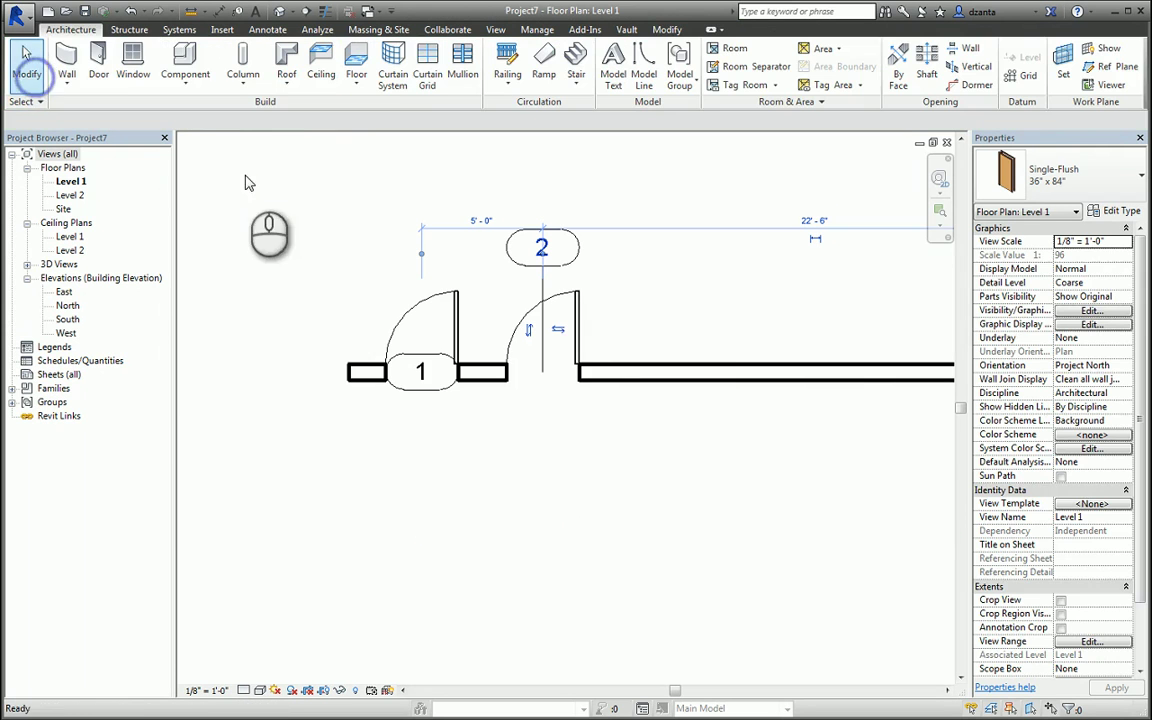
Move door tag 2 above the wall, bending its attached-end leader up and left.
click(542, 282)
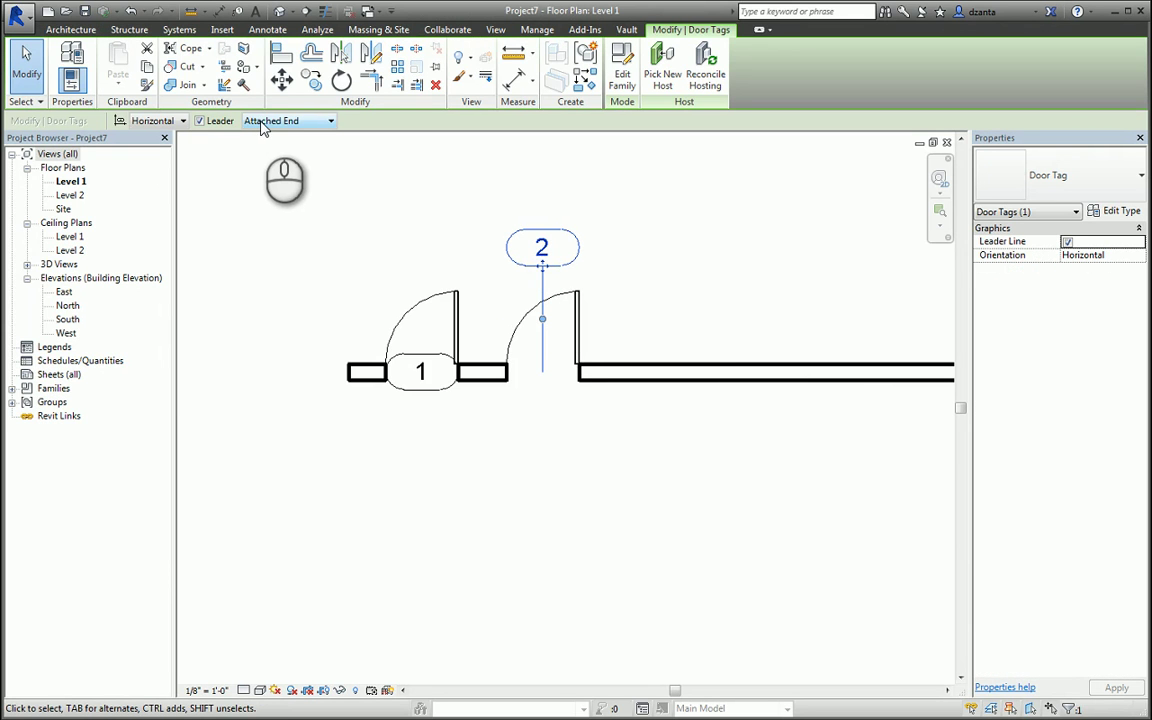
click(313, 121)
click(312, 122)
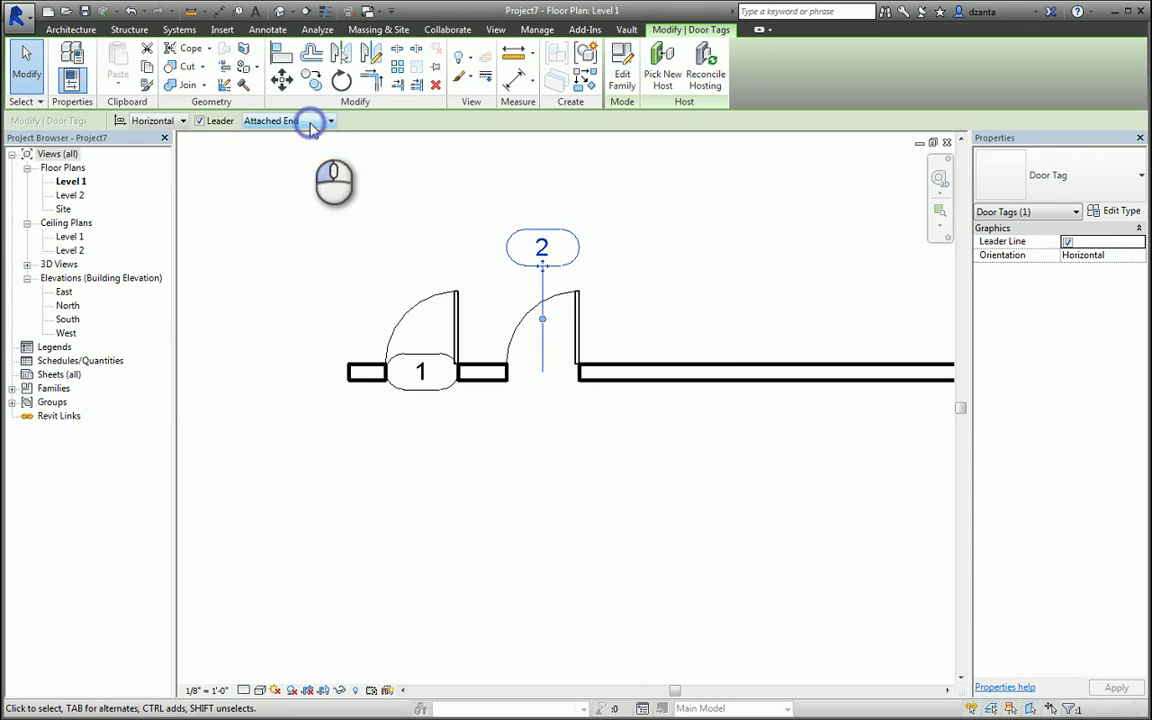
drag(540, 262, 628, 253)
drag(583, 300, 543, 231)
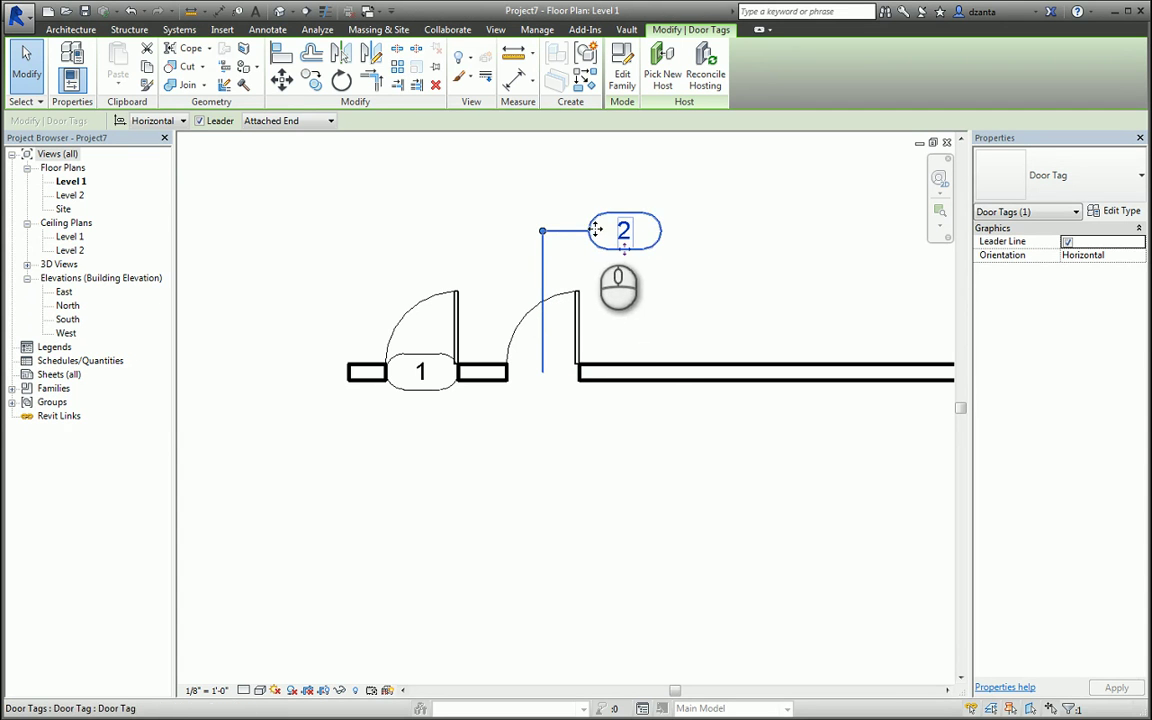
drag(596, 232, 551, 232)
Switch tag 2's leader to Free End, shift the tag left and end the leader above door 2.
click(282, 120)
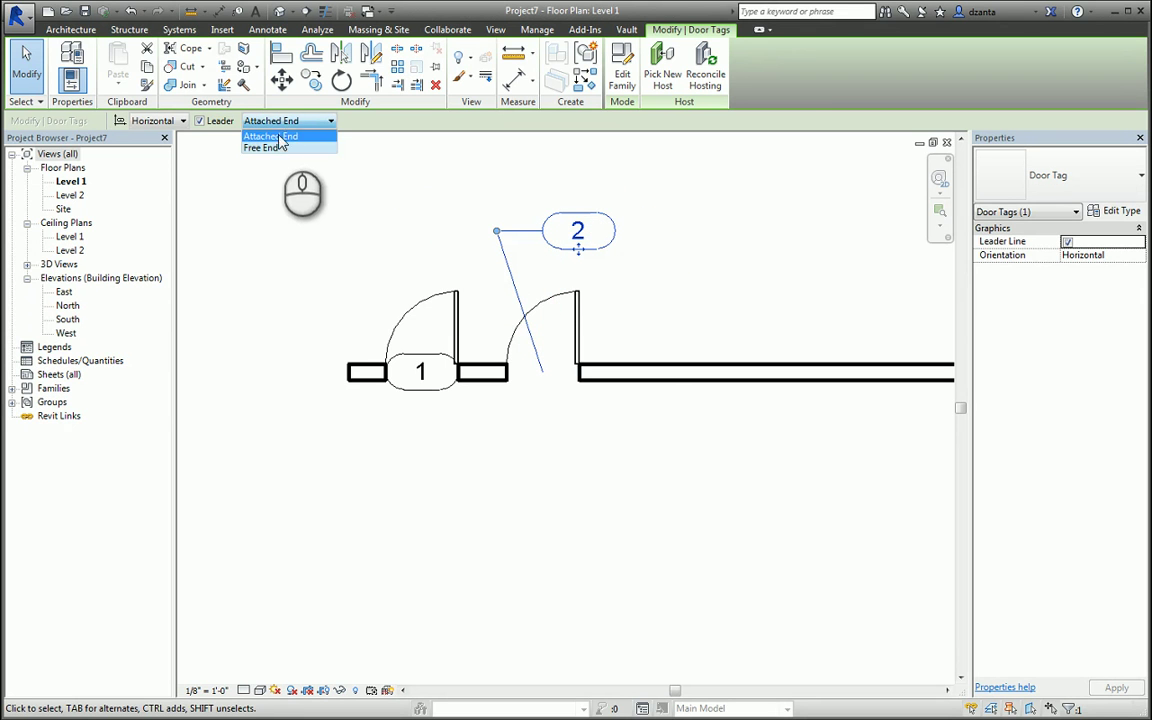
click(264, 131)
drag(571, 248, 538, 202)
drag(577, 356, 606, 282)
Place two more untagged doors along the top wall to the right of door 2.
click(548, 468)
scroll(568, 410, down, 2)
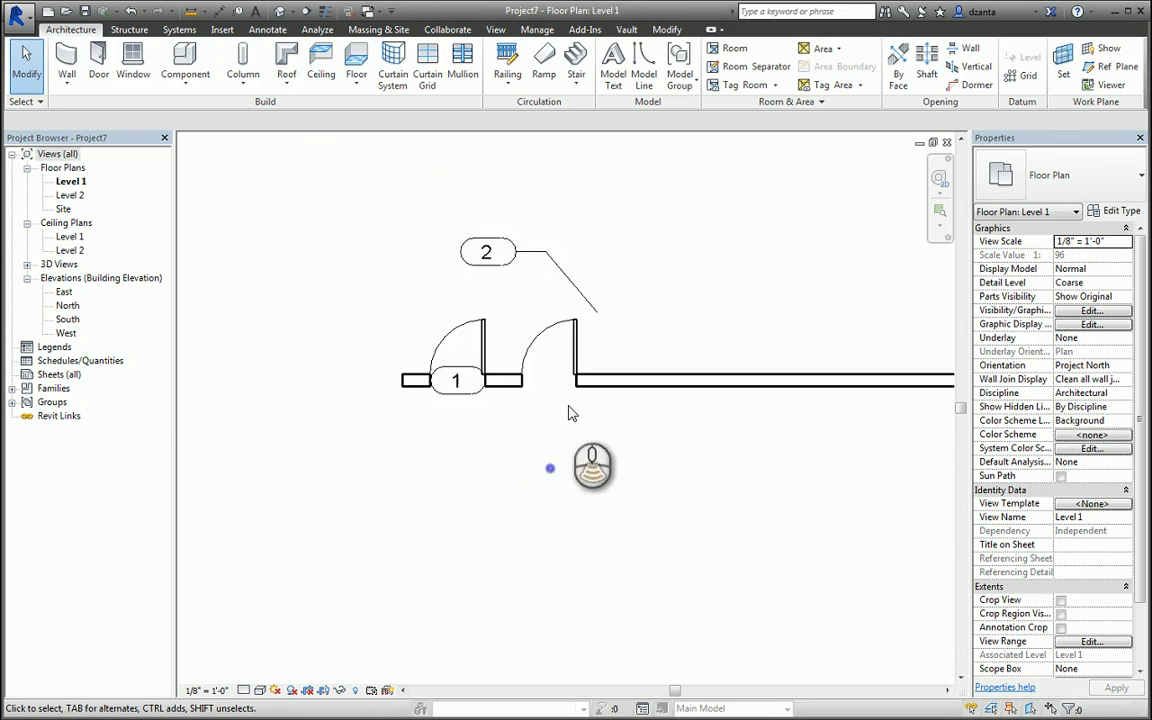
middle_drag(566, 404, 511, 455)
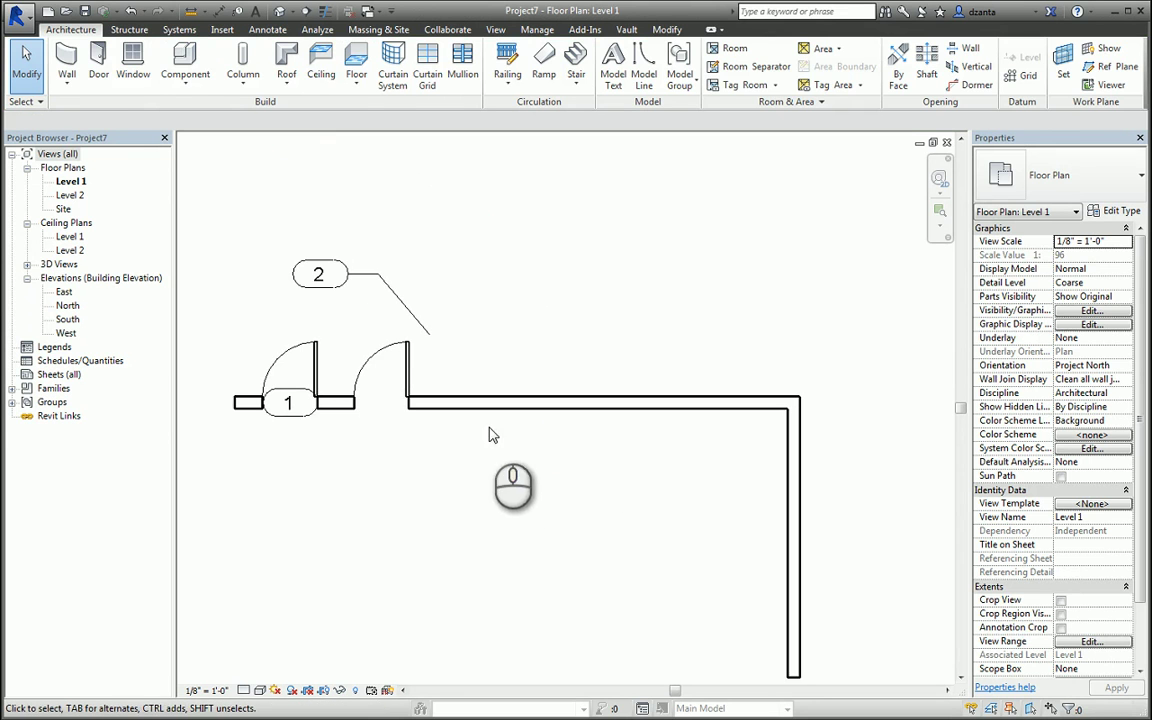
click(98, 65)
click(703, 72)
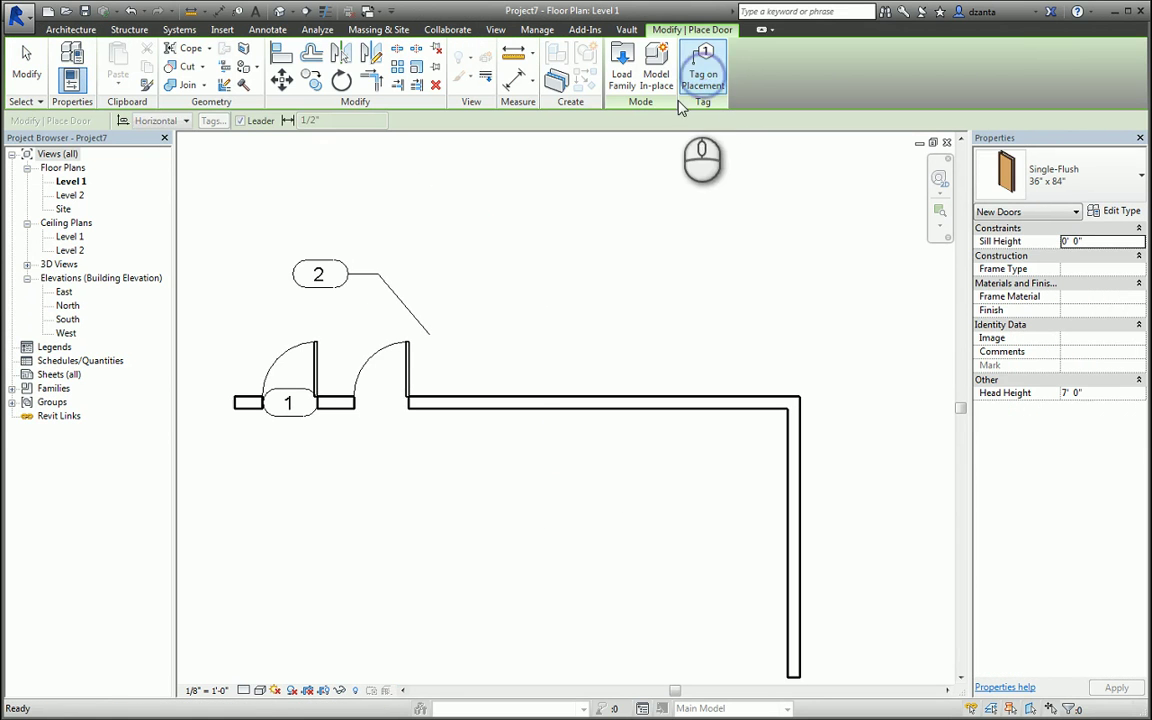
click(476, 400)
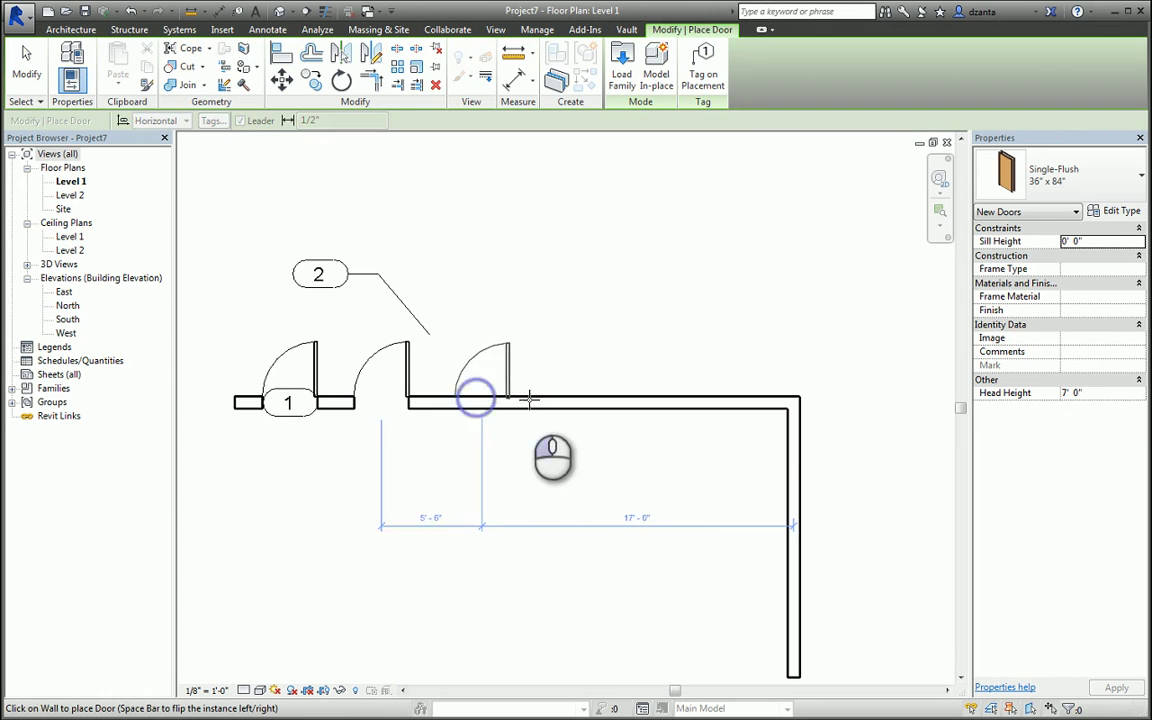
click(585, 400)
click(27, 65)
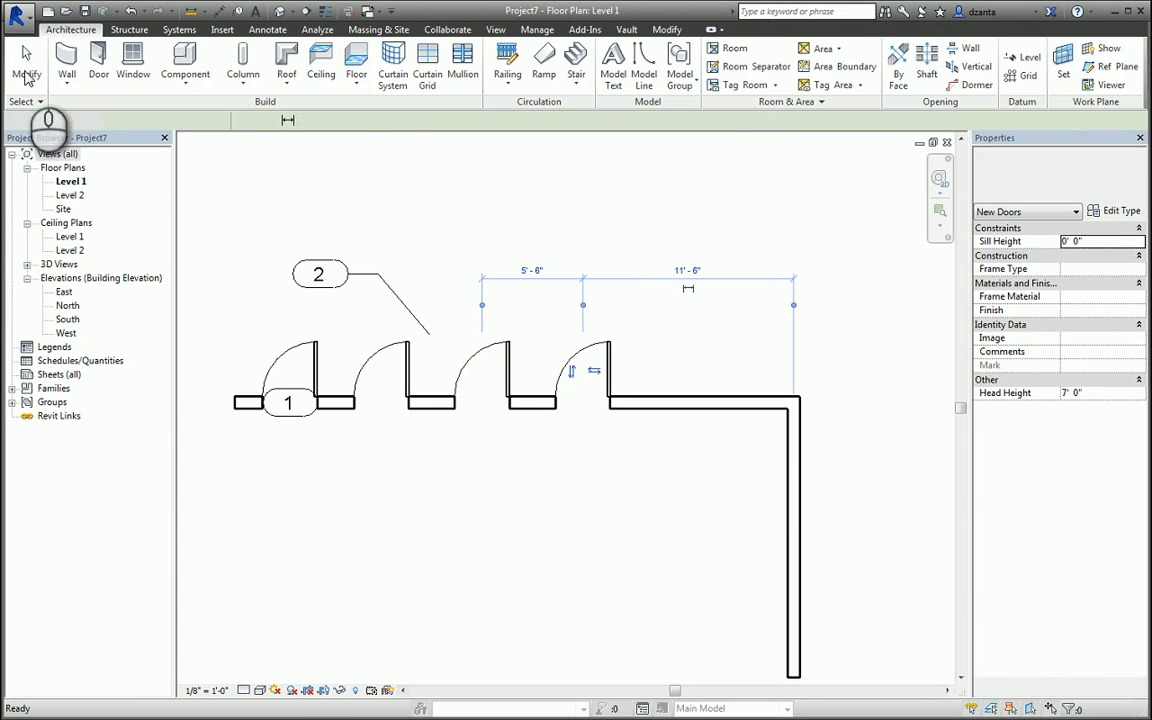
Place Fixed 36" x 48" windows in the top and right walls, tagging only the first two.
click(133, 62)
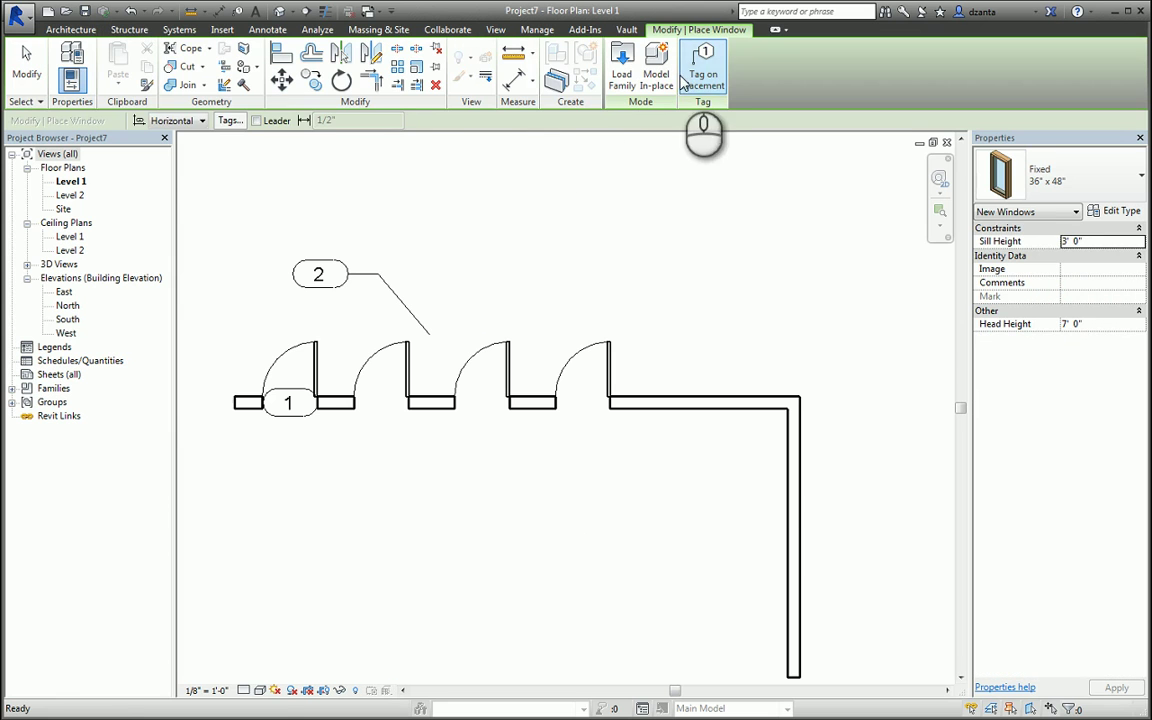
click(686, 401)
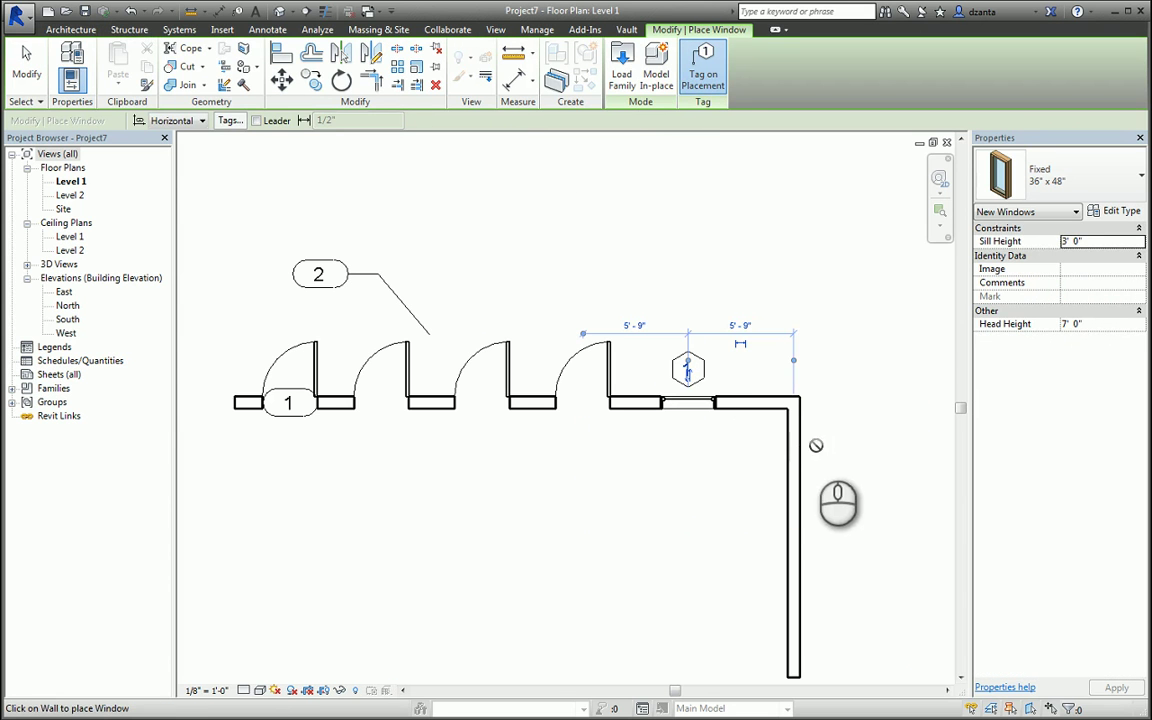
click(801, 461)
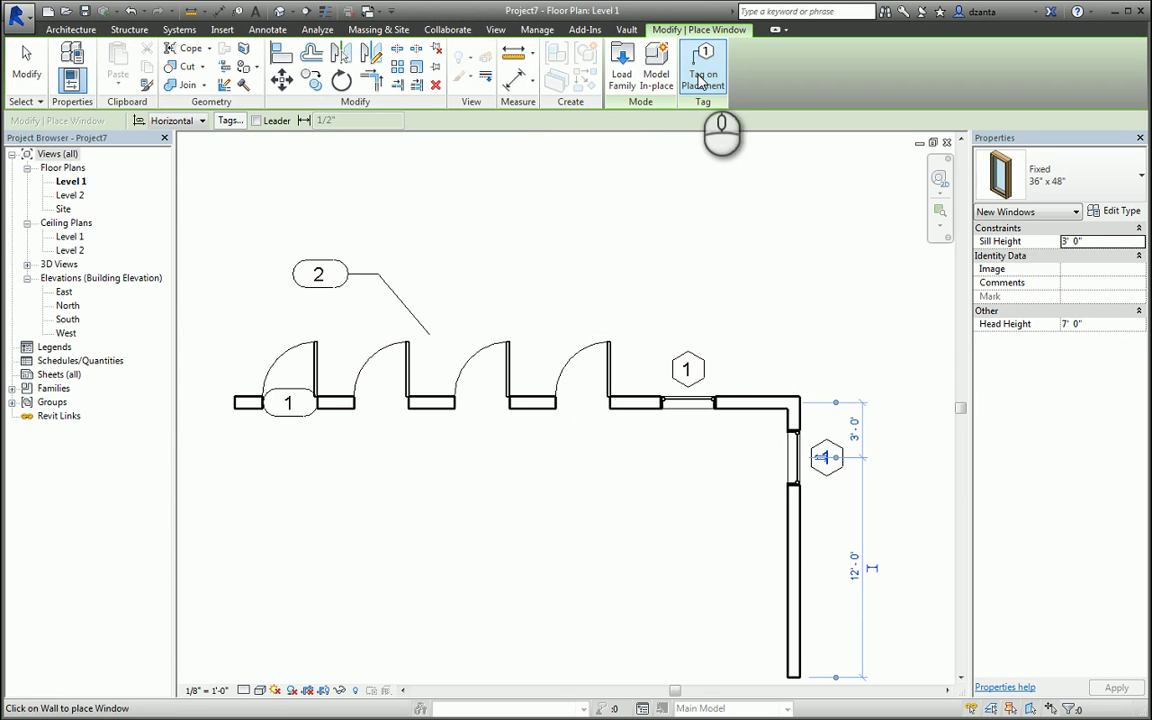
click(703, 70)
click(802, 540)
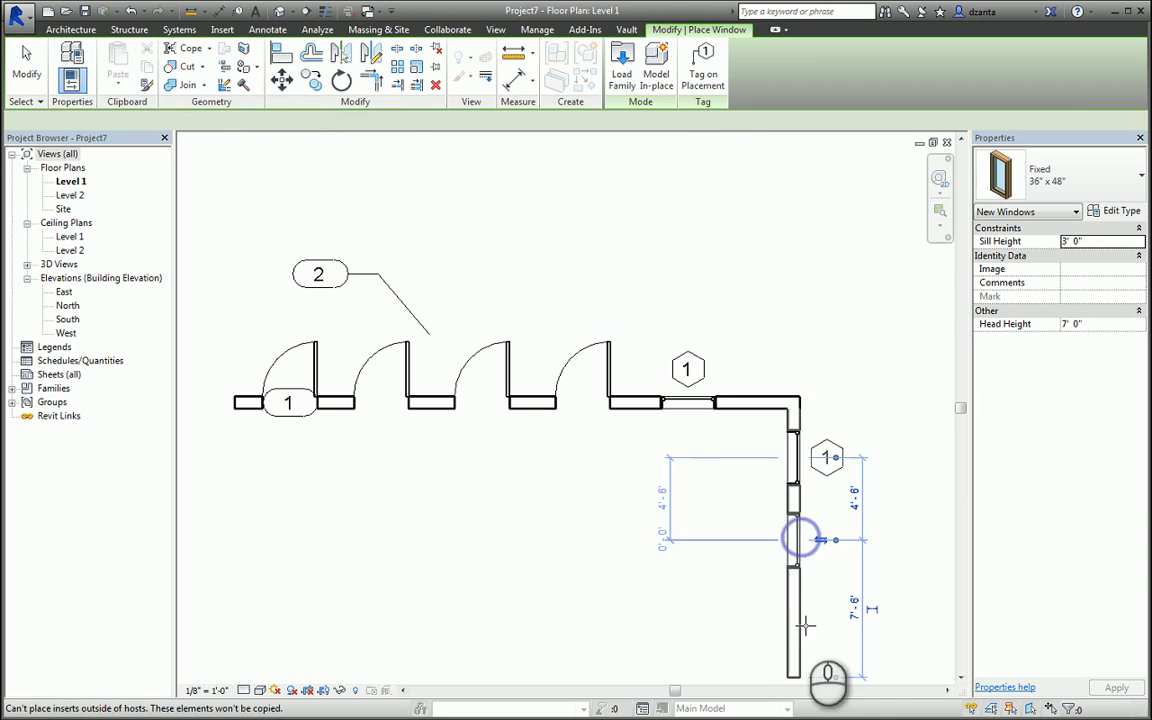
click(802, 640)
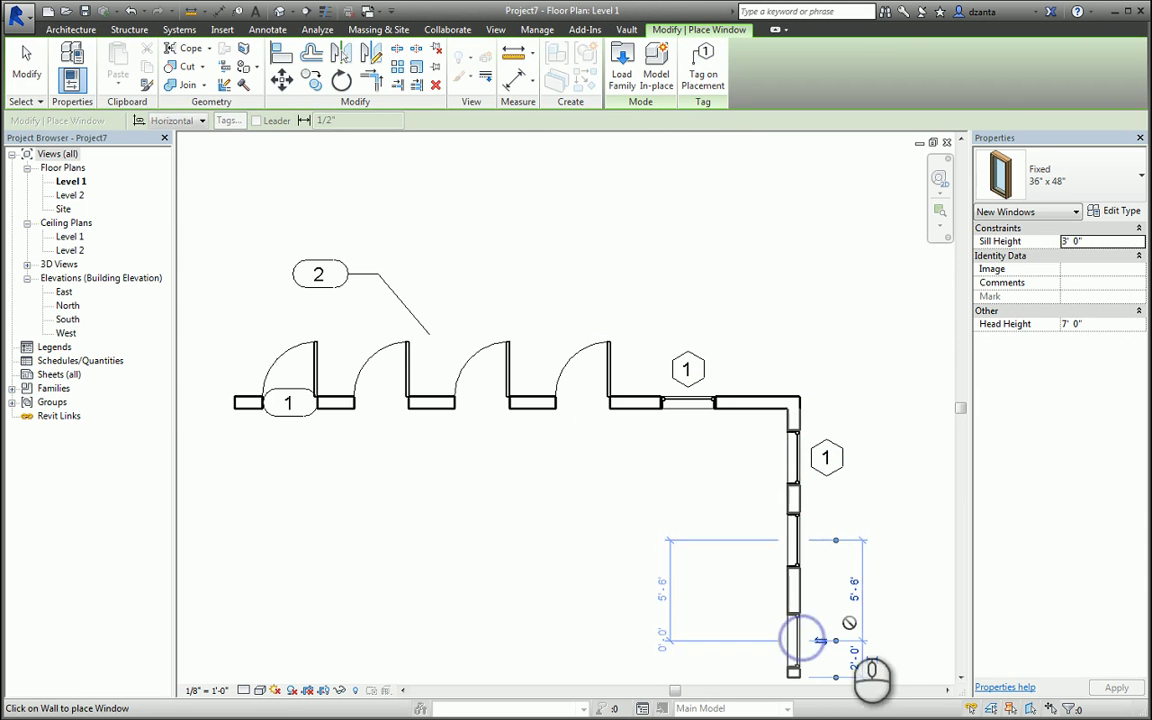
click(27, 76)
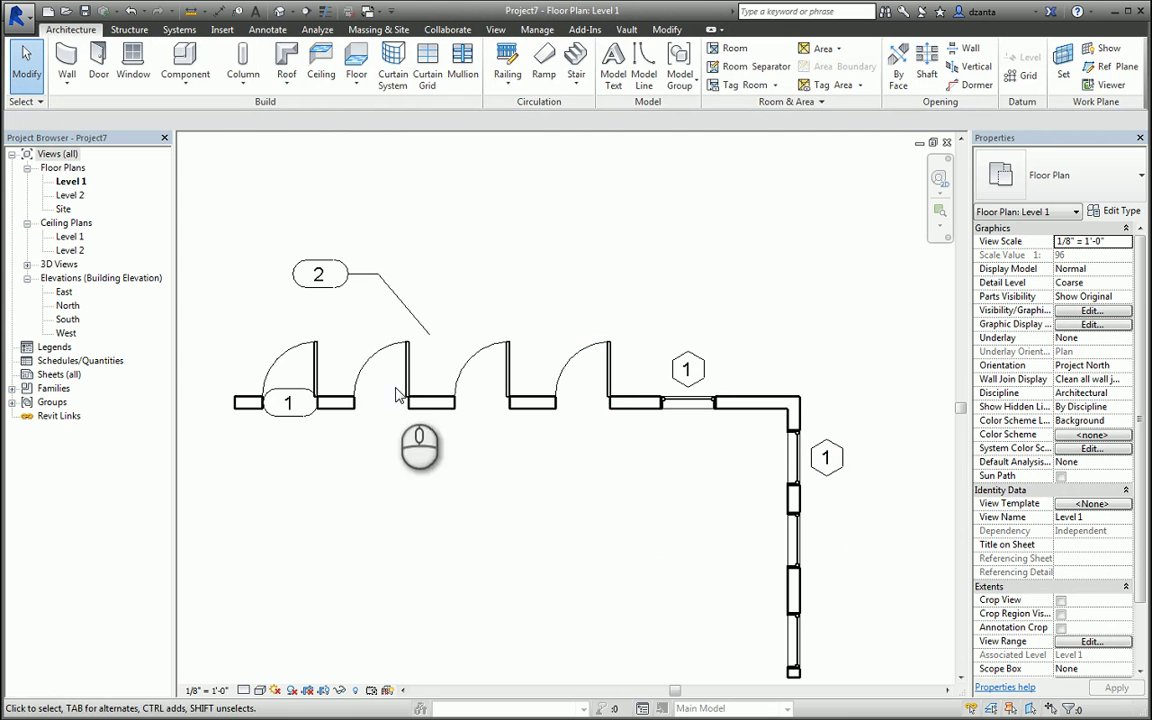
Use Tag by Category without leaders to tag the second, third and fourth doors 2, 3 and 4.
click(263, 29)
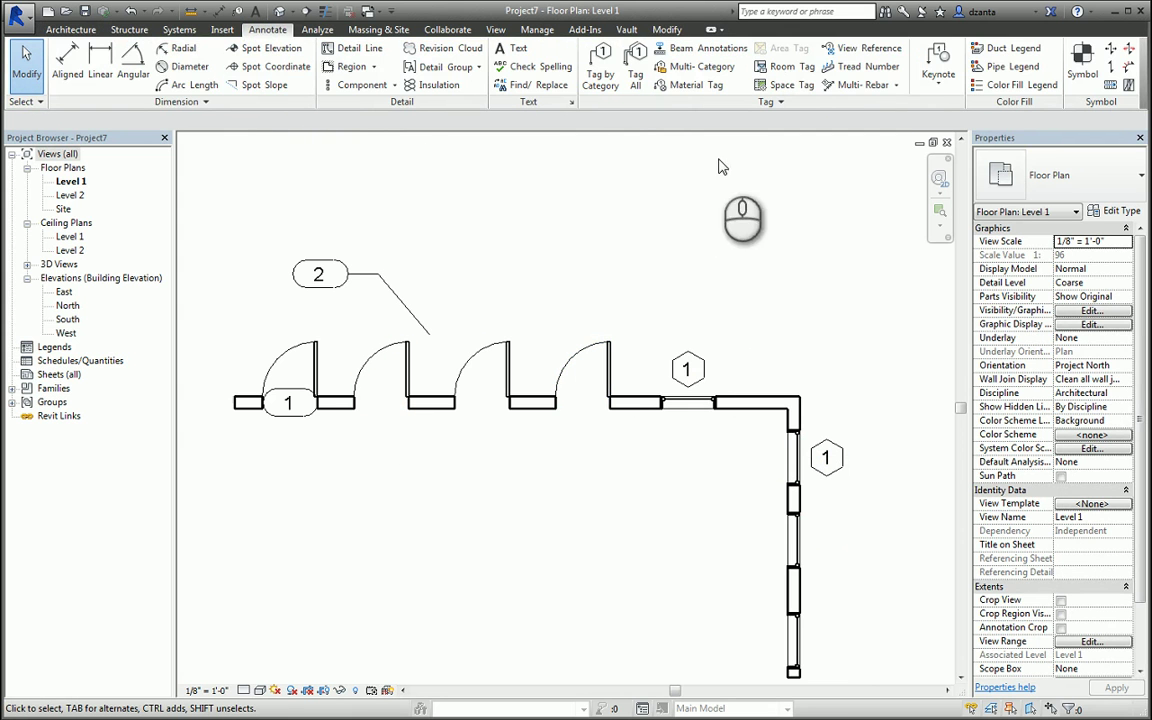
click(600, 75)
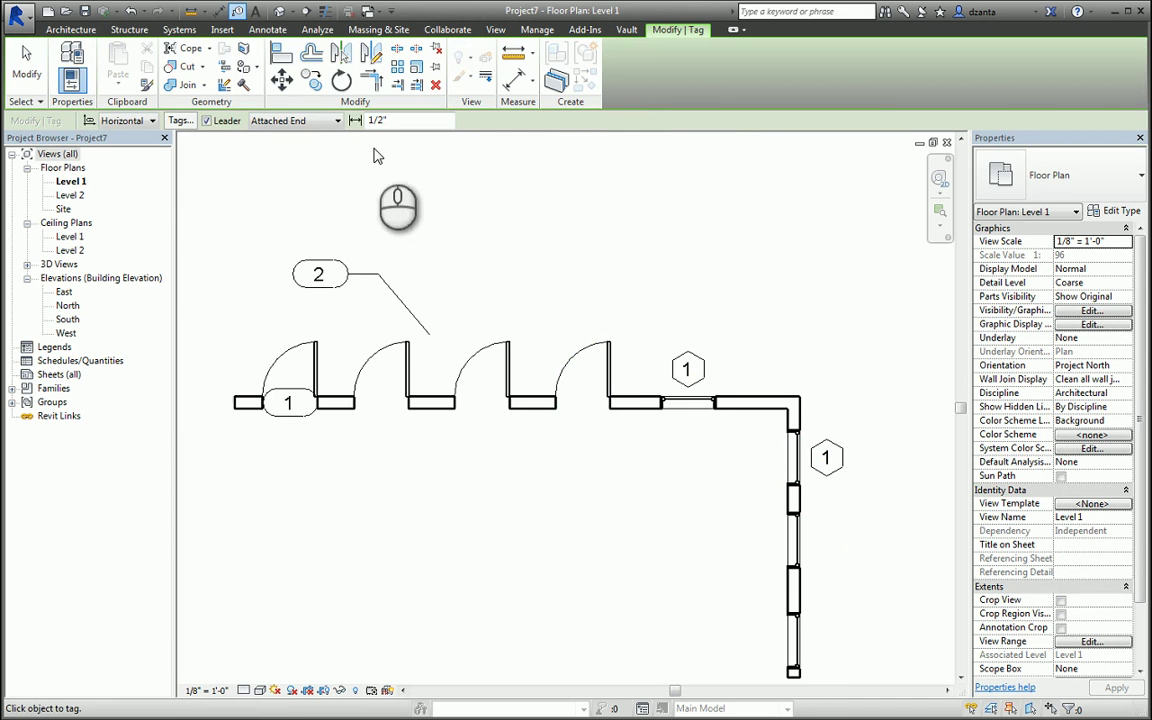
click(207, 120)
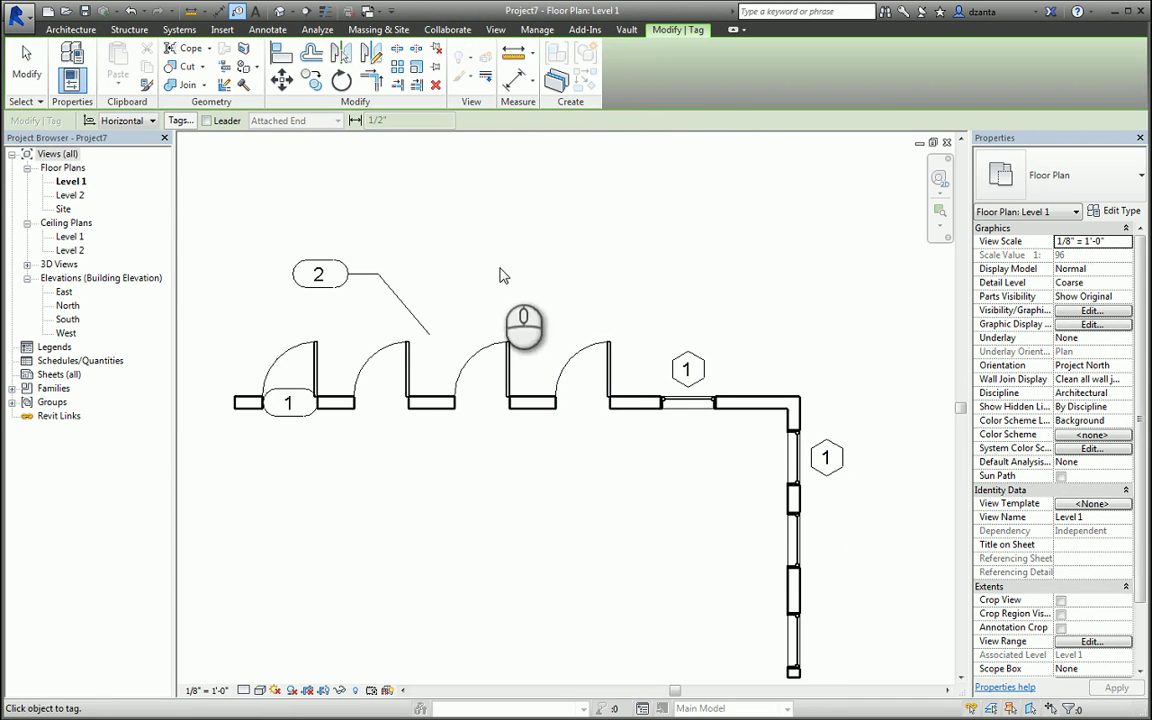
click(414, 370)
click(478, 365)
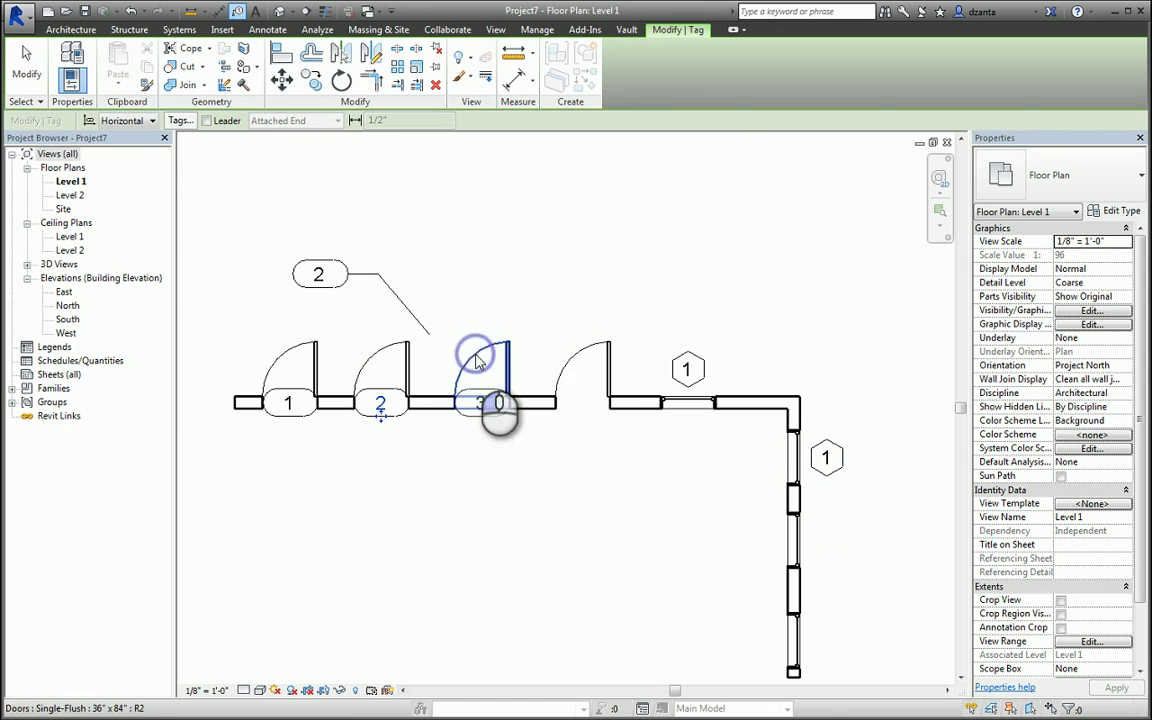
click(567, 362)
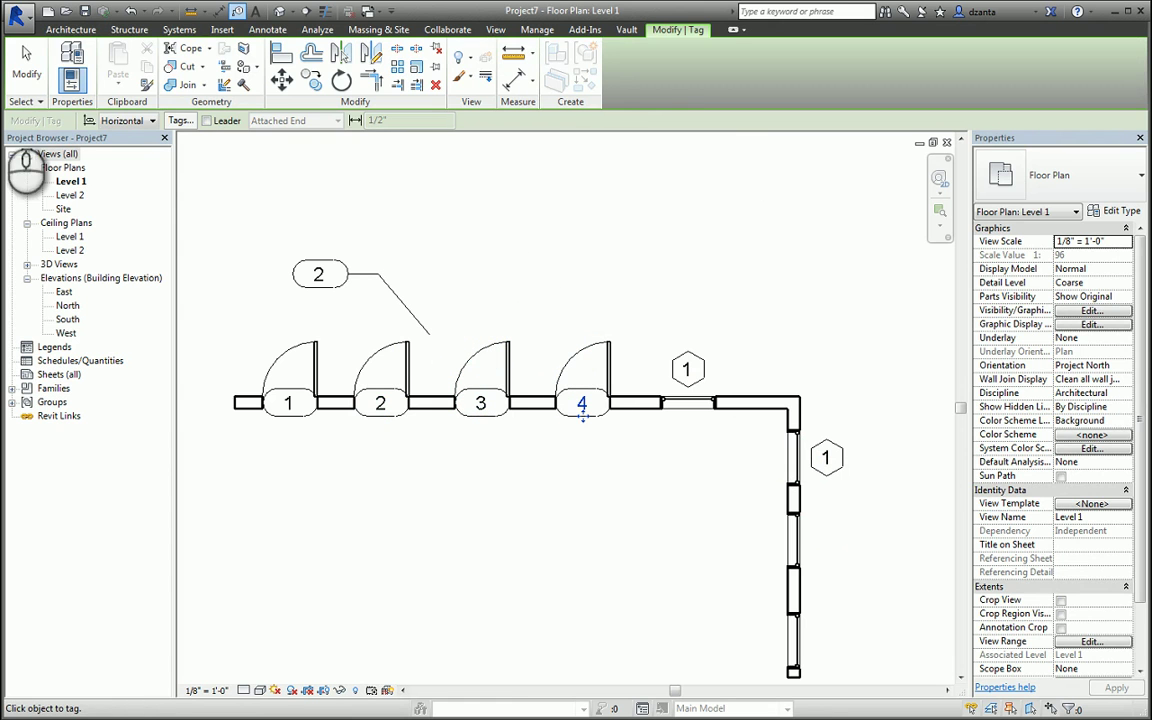
click(26, 64)
Delete all five door tags and the window tag on the top wall.
click(290, 445)
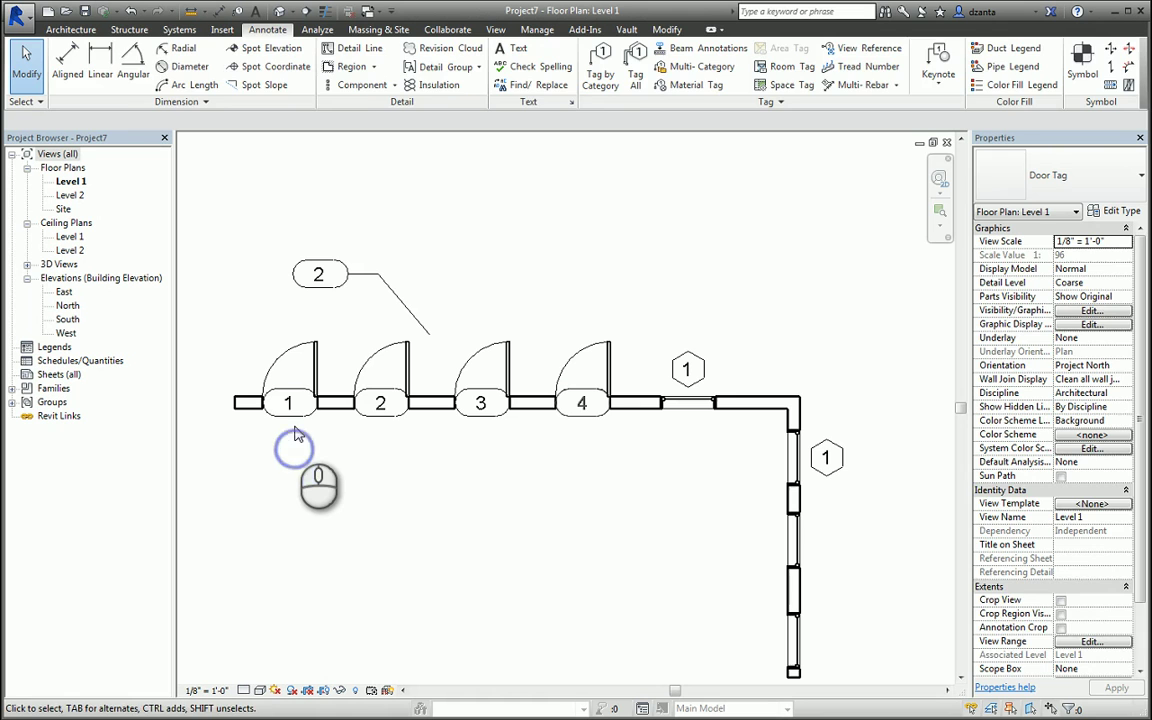
click(288, 411)
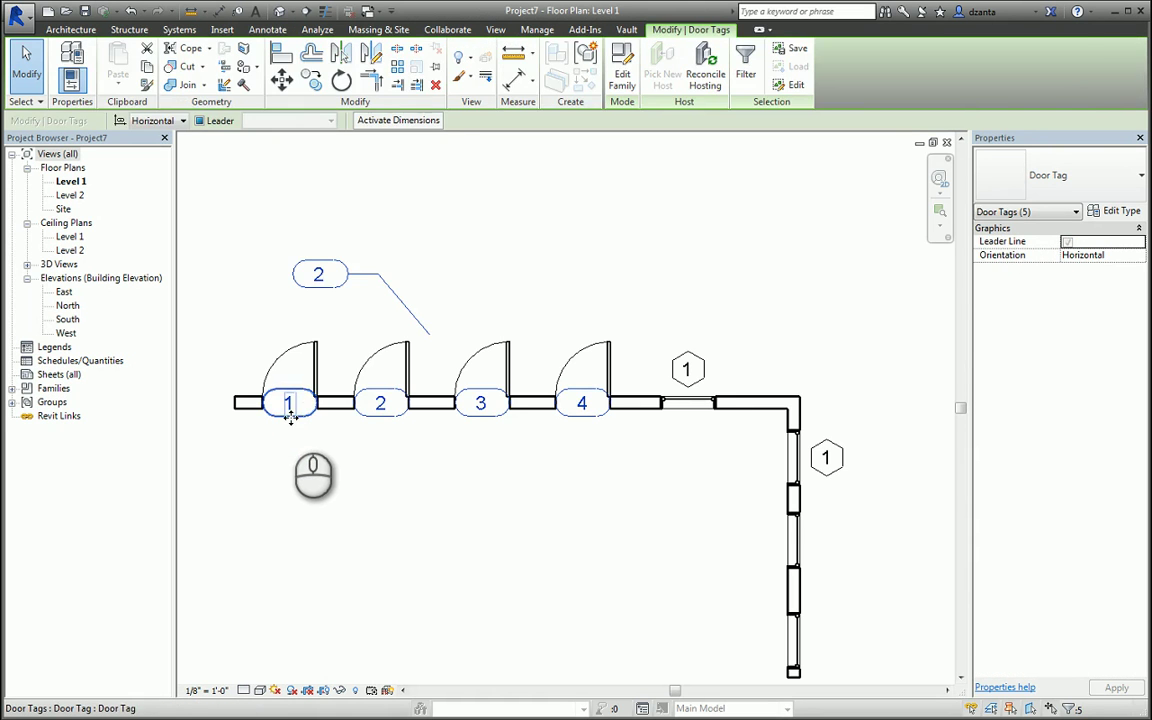
key(Delete)
click(672, 380)
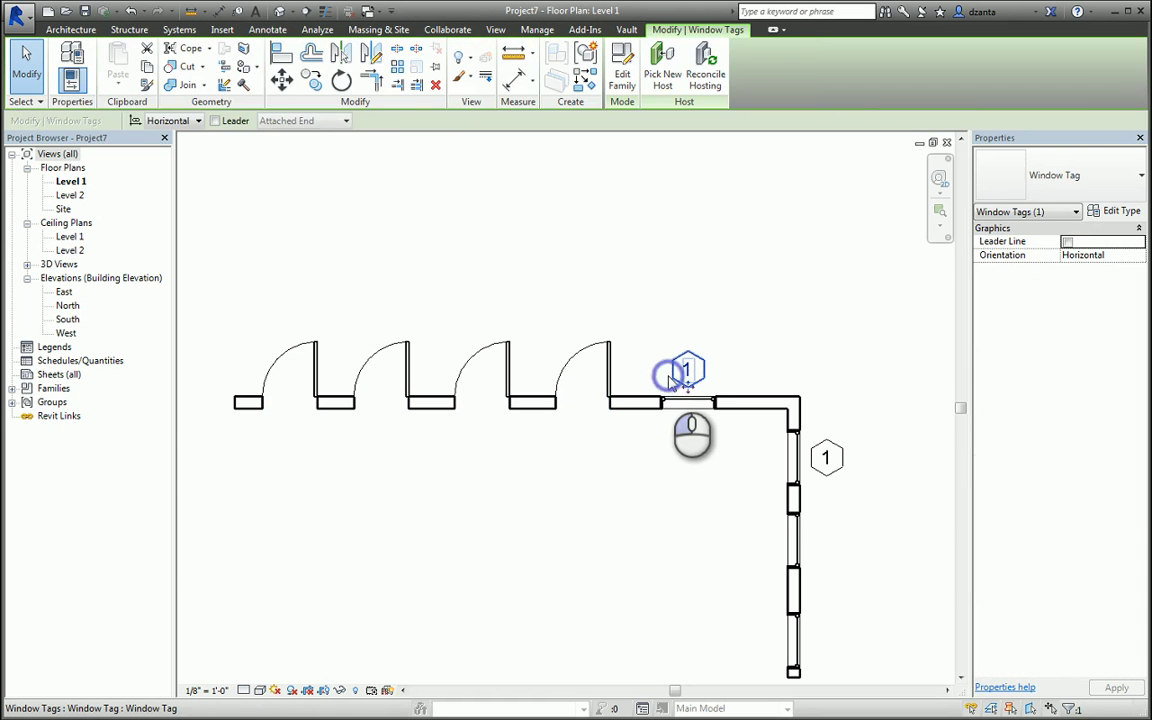
key(Delete)
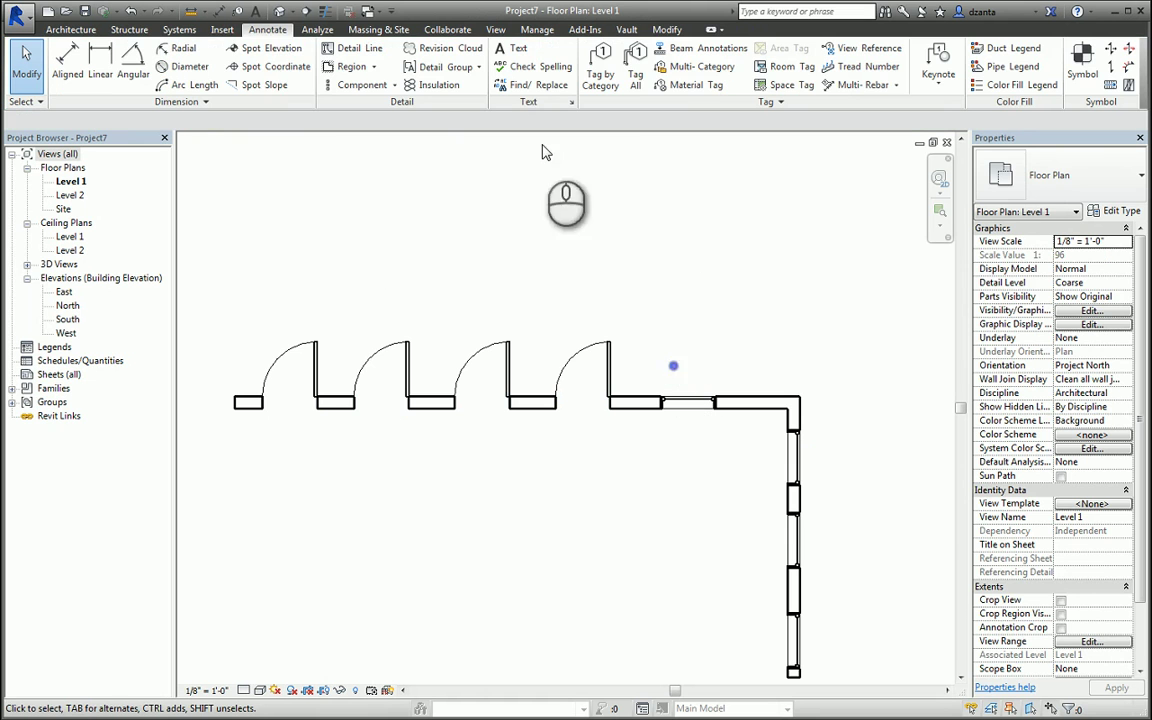
Run Tag All Not Tagged with Door Tags and Window Tags, labelling doors 1–4 and every window.
click(634, 84)
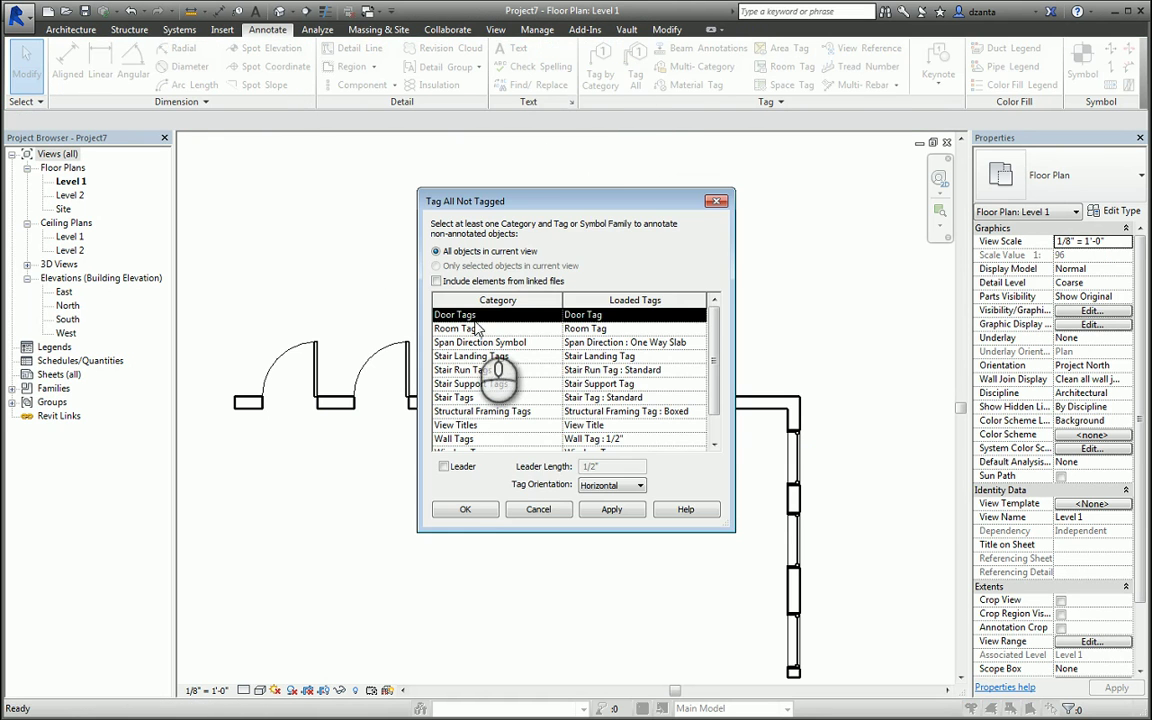
click(445, 314)
scroll(711, 397, down, 1)
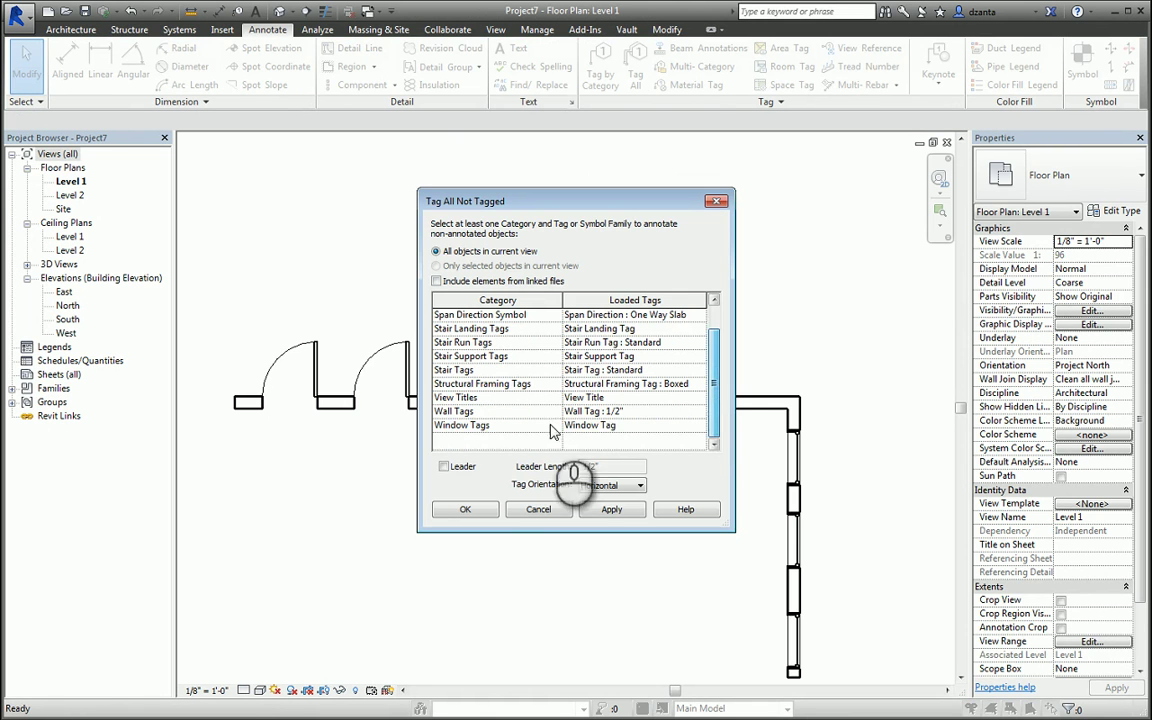
click(470, 425)
click(466, 510)
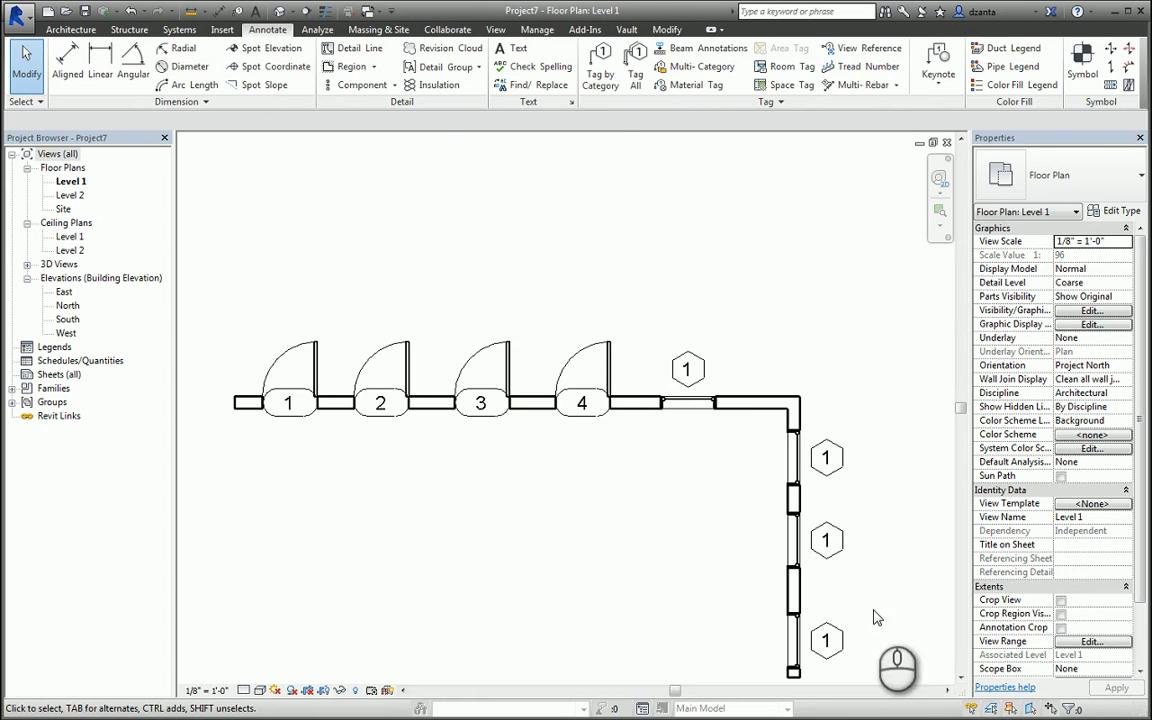
Append 'a' to the fourth door's Mark so its tag reads 4a.
click(593, 352)
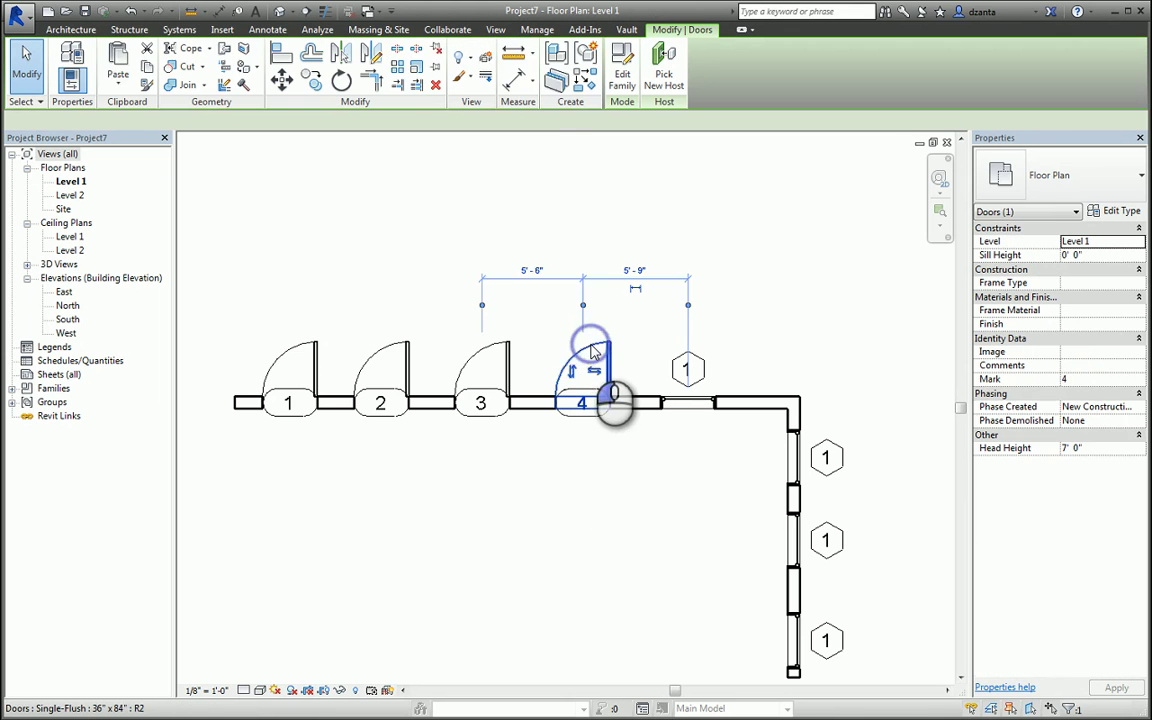
click(1088, 380)
click(1088, 380)
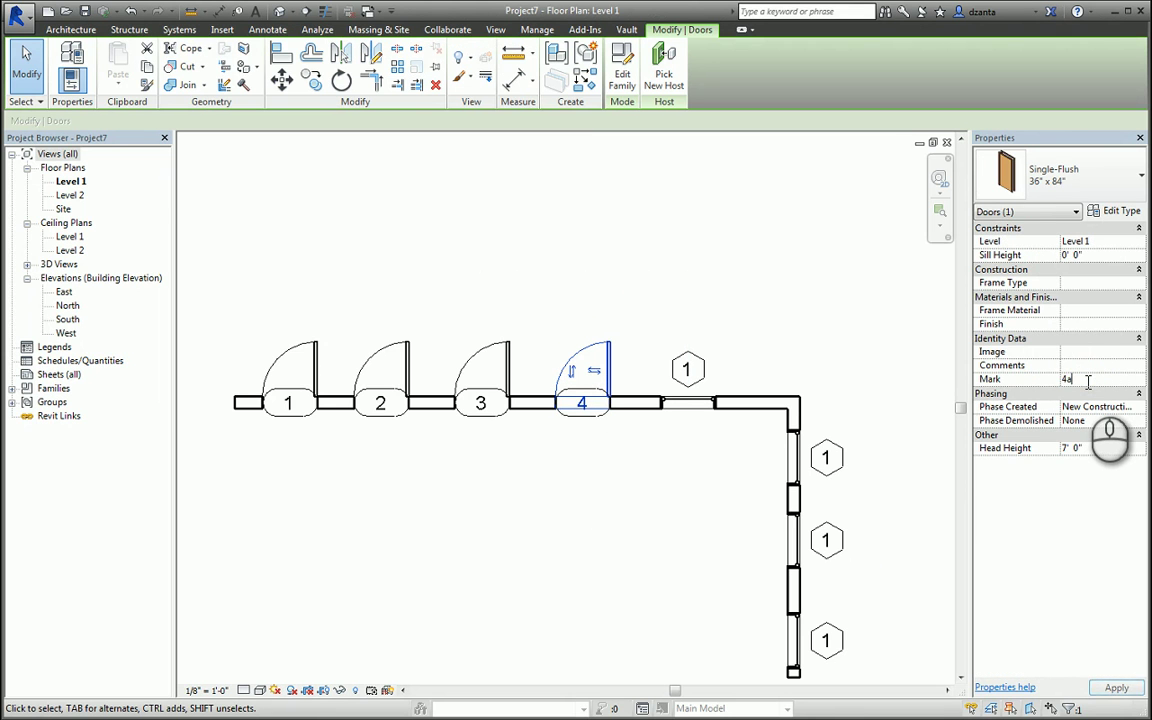
text(a)
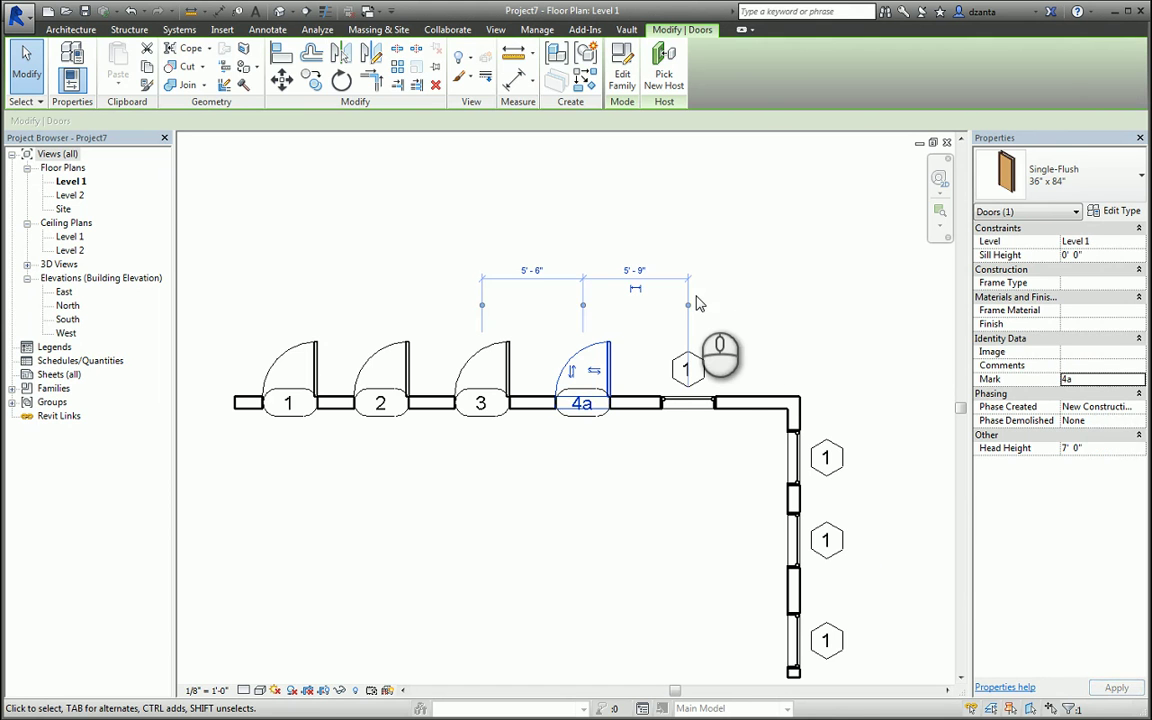
click(695, 298)
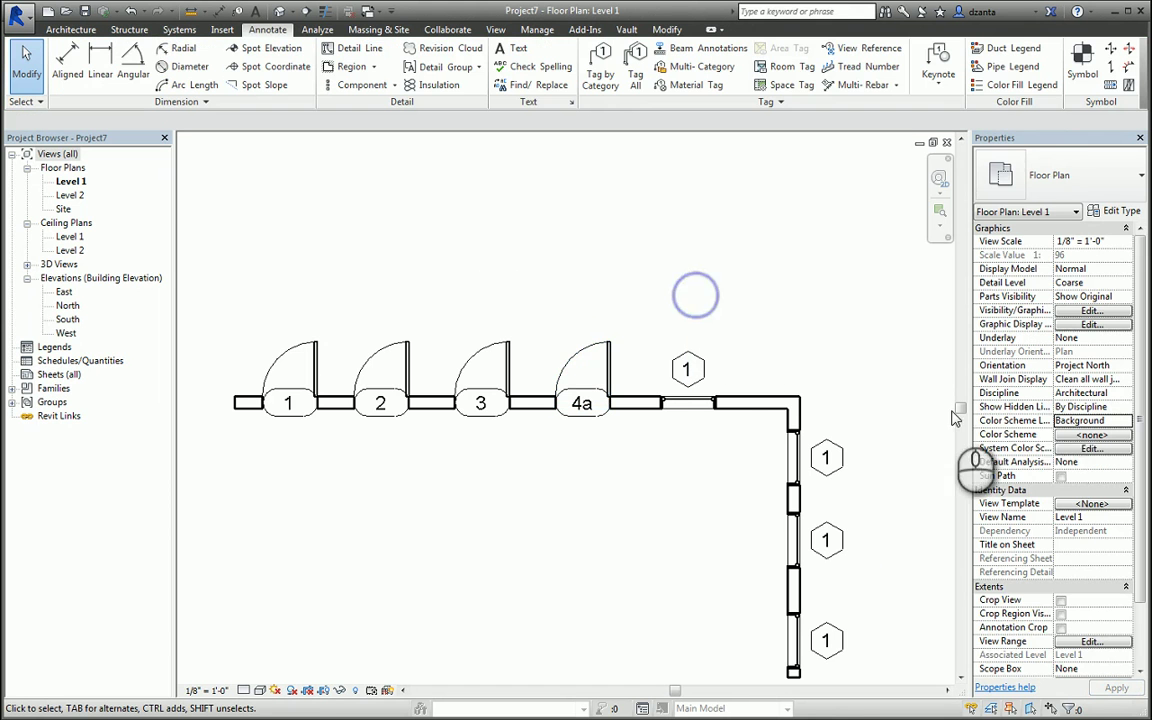
Set the Fixed 36" x 48" window type's Type Mark to w1 in its type properties.
click(687, 410)
click(1118, 211)
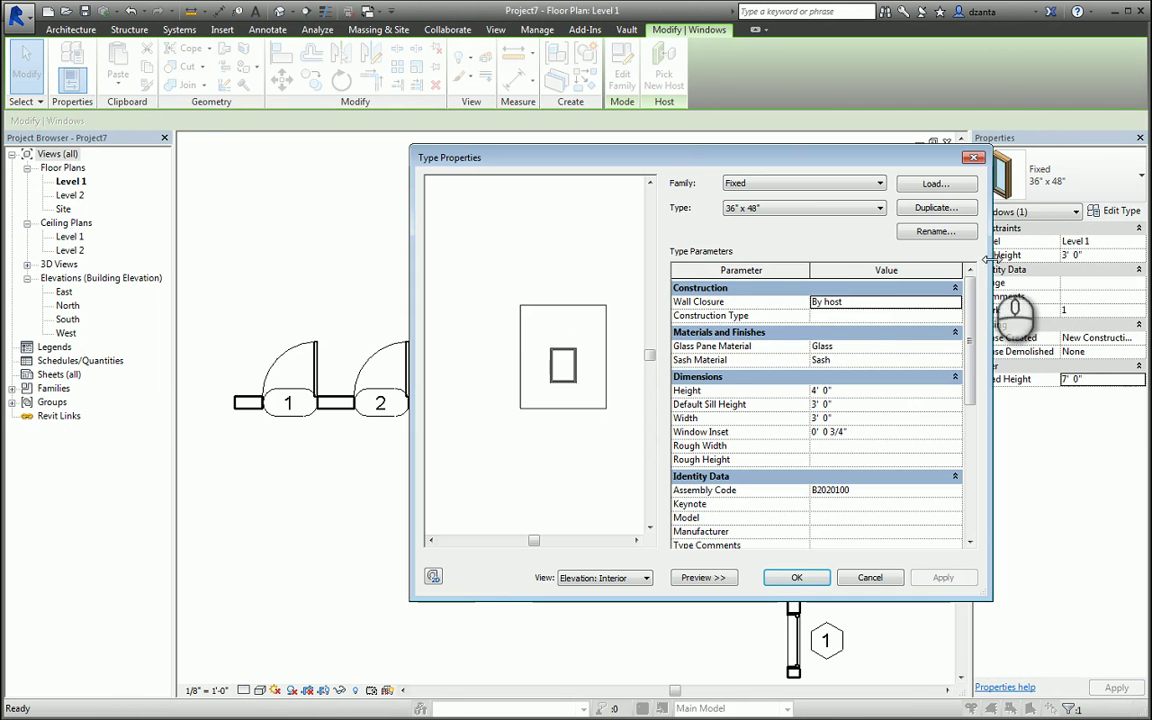
drag(674, 163, 503, 184)
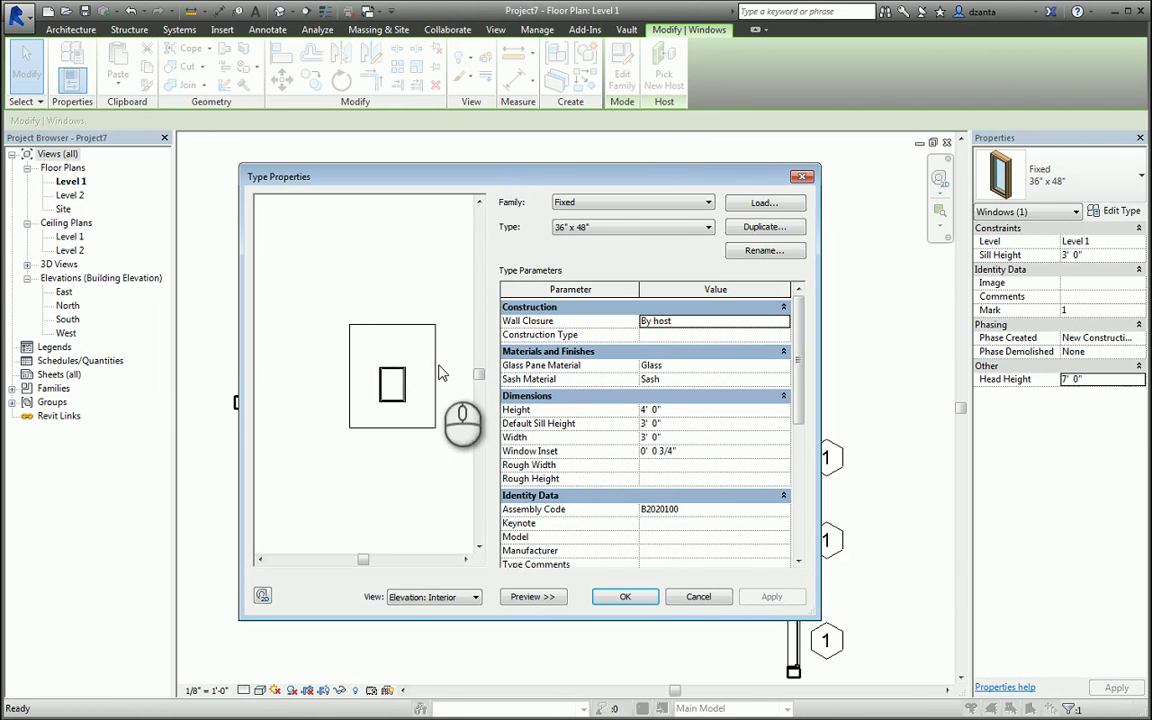
drag(798, 420, 803, 585)
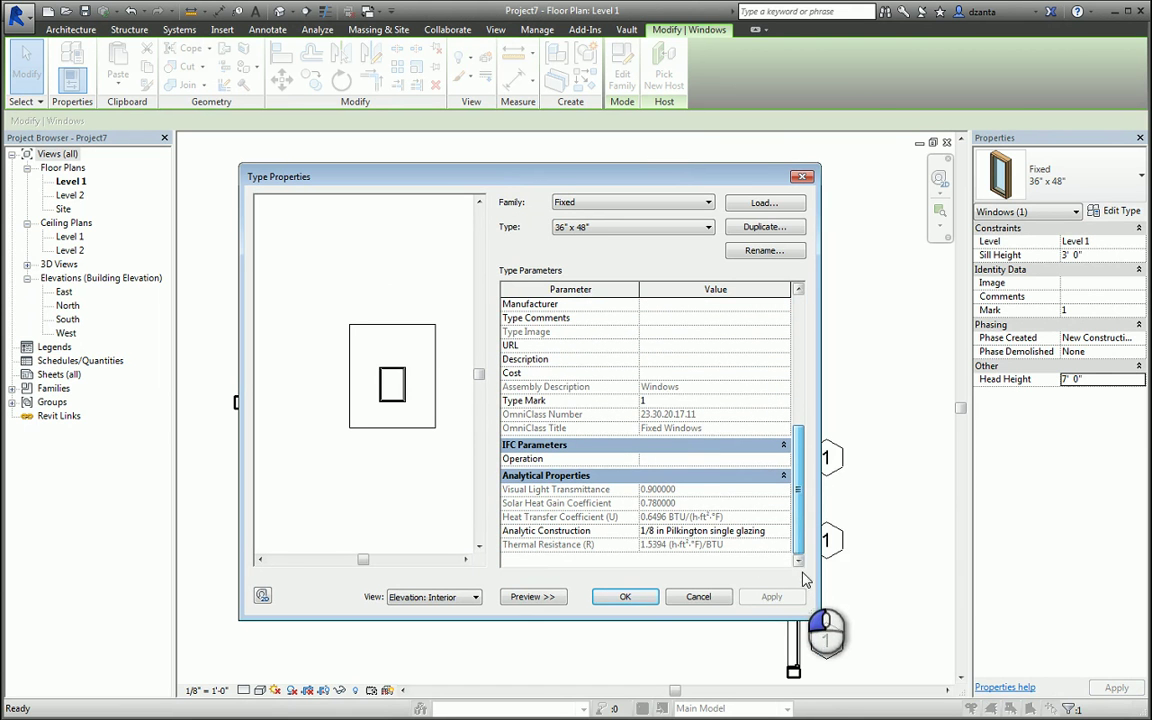
click(678, 401)
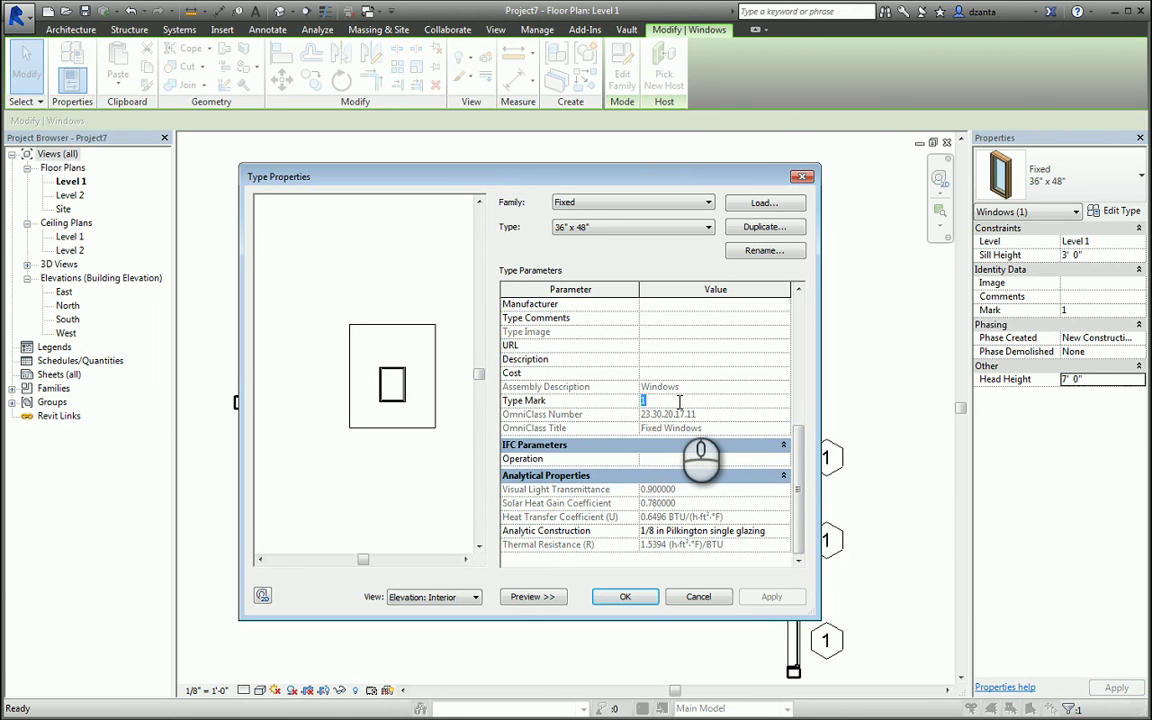
text(w1)
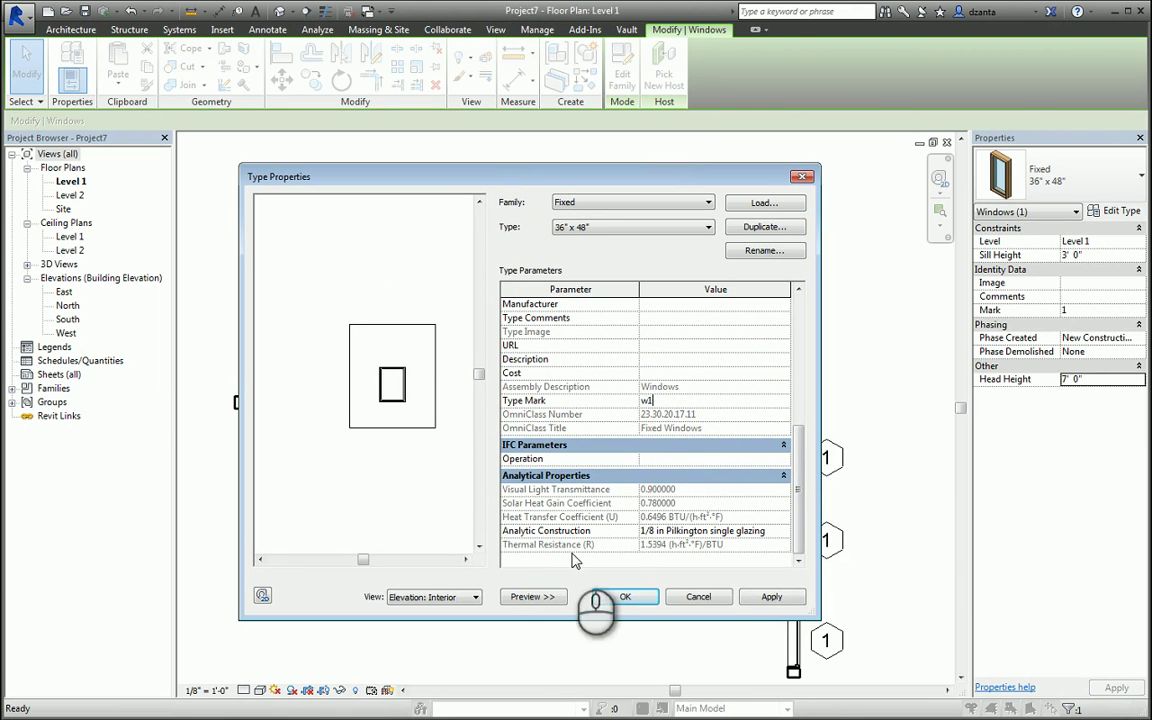
click(625, 596)
click(884, 560)
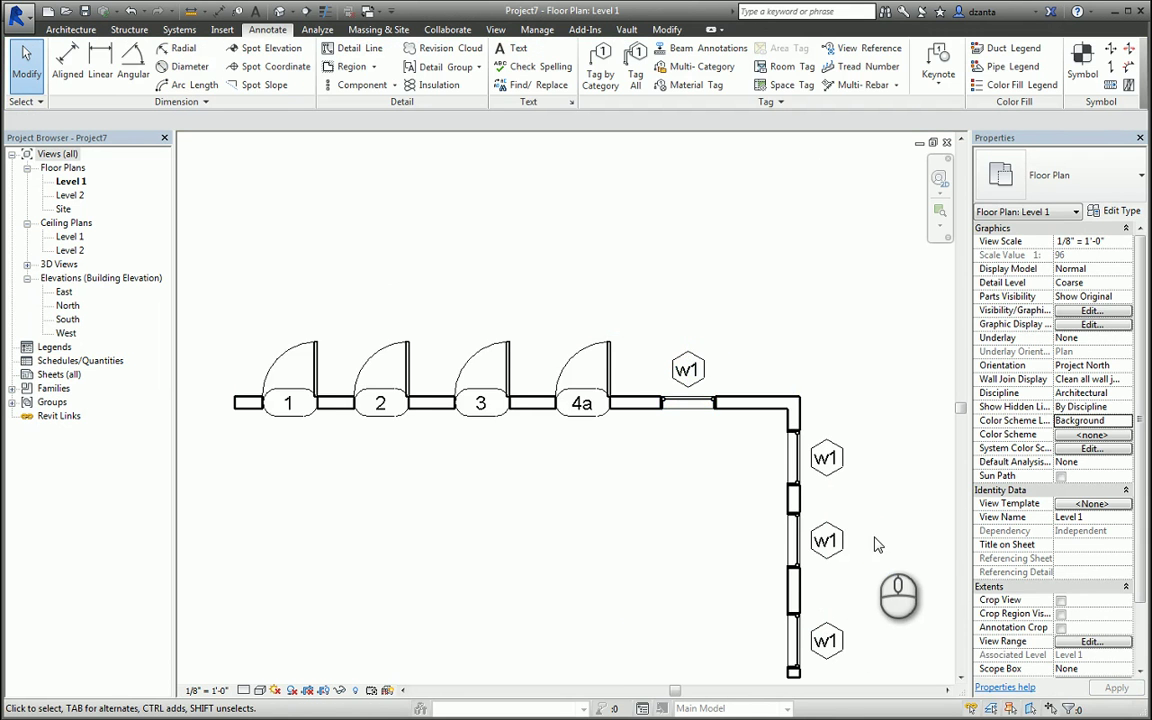
mouse_move(874, 540)
middle_down()
mouse_move(900, 509)
mouse_move(910, 454)
middle_up()
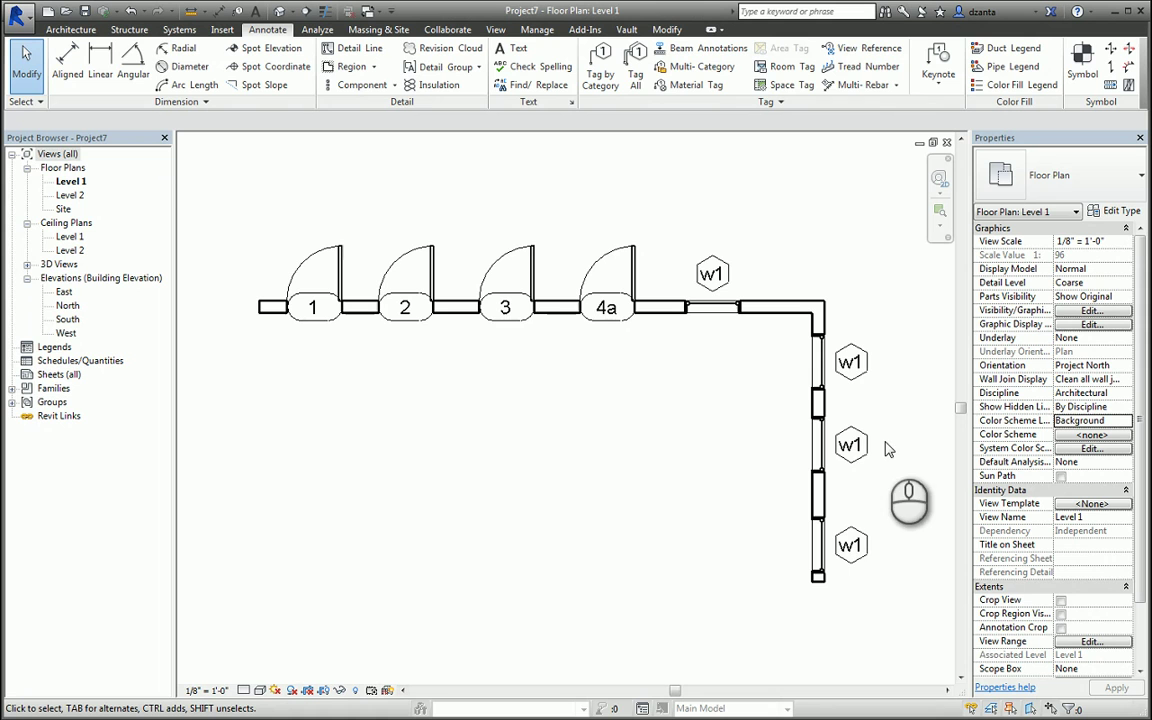